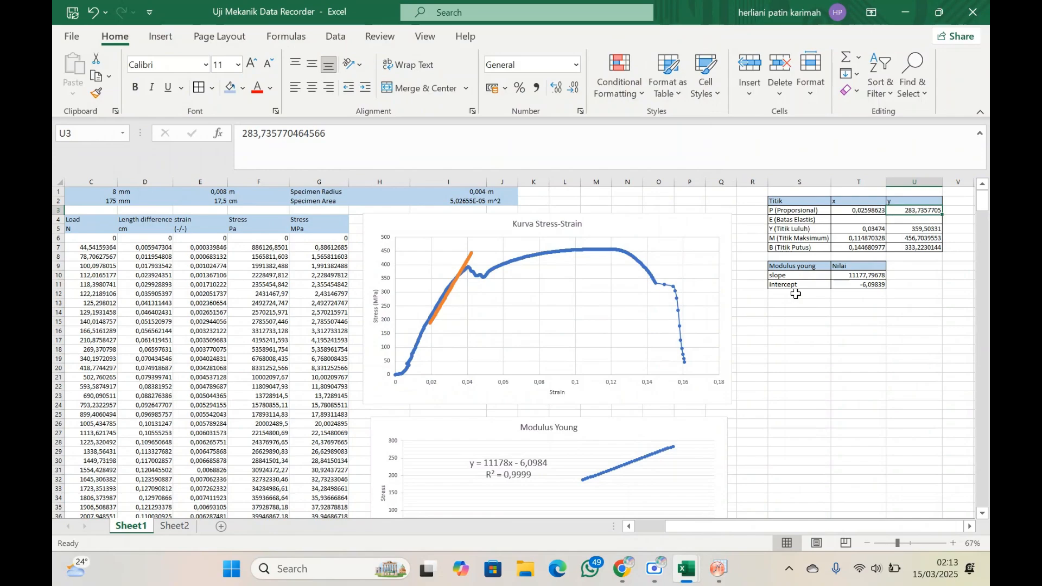
- Review the stress-strain and Young's modulus charts and the strain, stress and 0.2% offset data columns on Sheet1
scroll(625, 318, "left", 2)
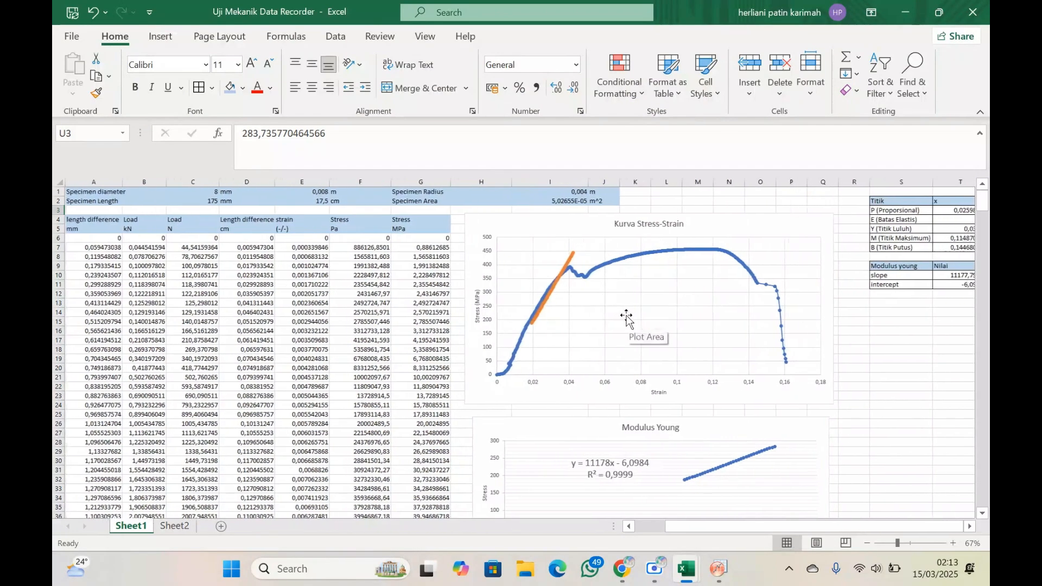
scroll(628, 320, "down", 9)
scroll(628, 320, "down", 3)
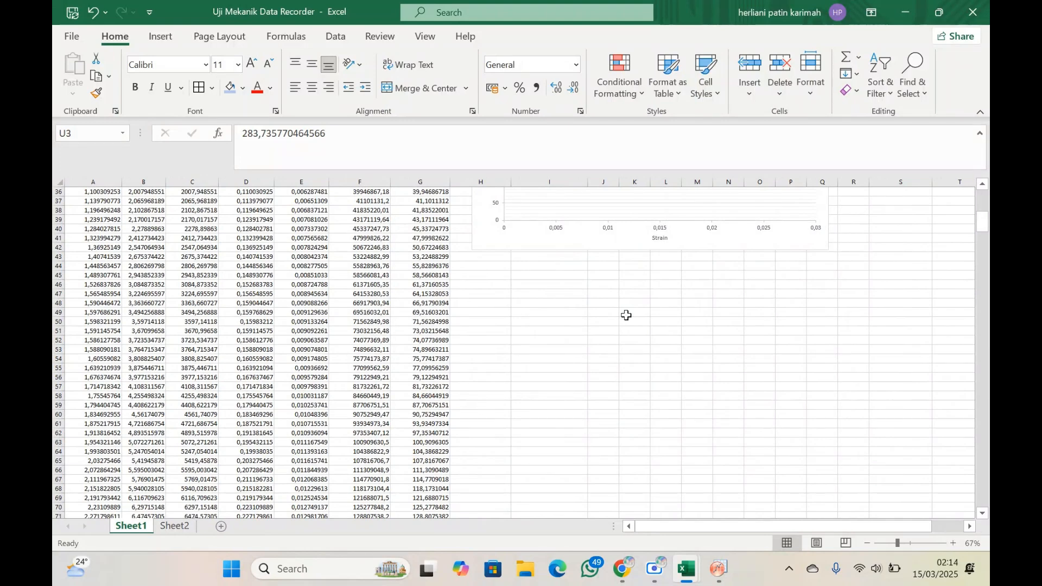
scroll(536, 321, "up", 12)
mouse_move(537, 322)
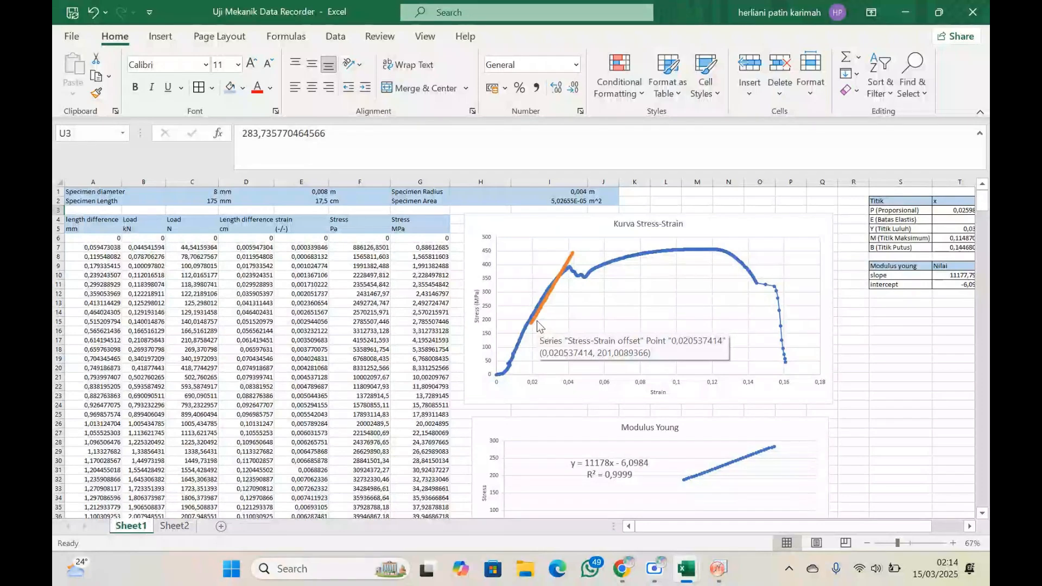
scroll(411, 382, "down", 9)
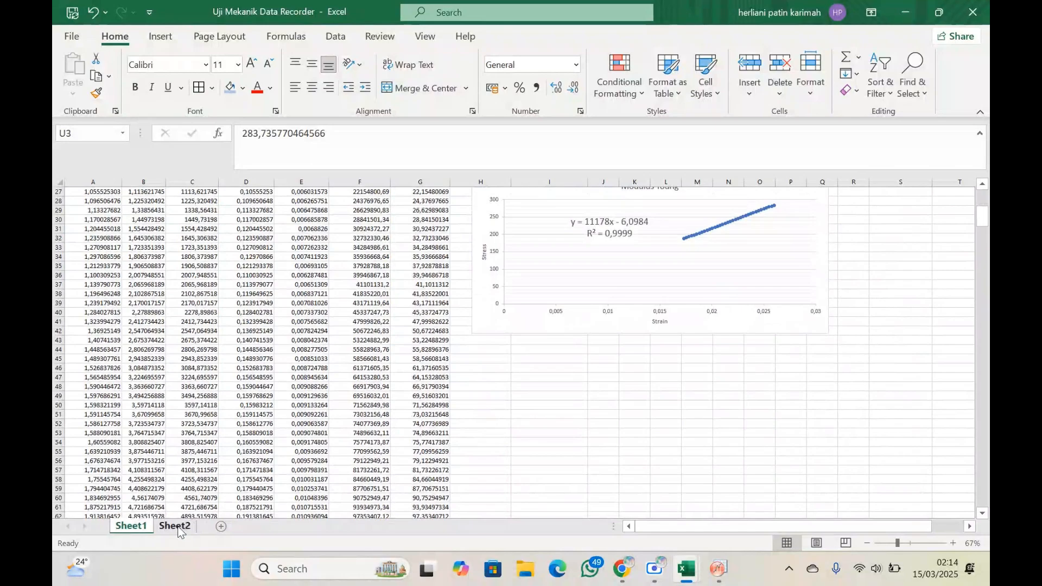
scroll(373, 390, "down", 16)
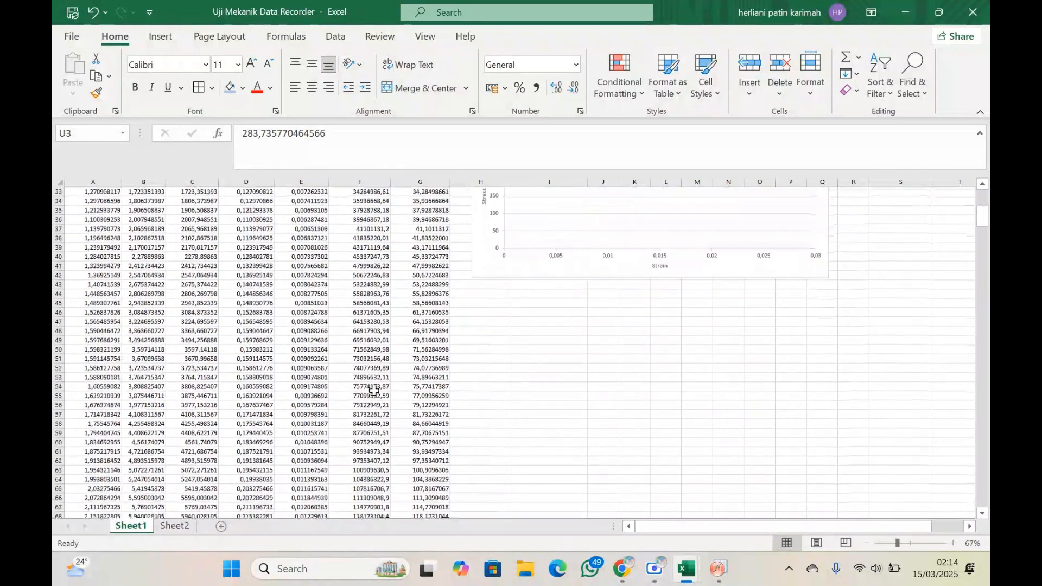
scroll(374, 391, "down", 6)
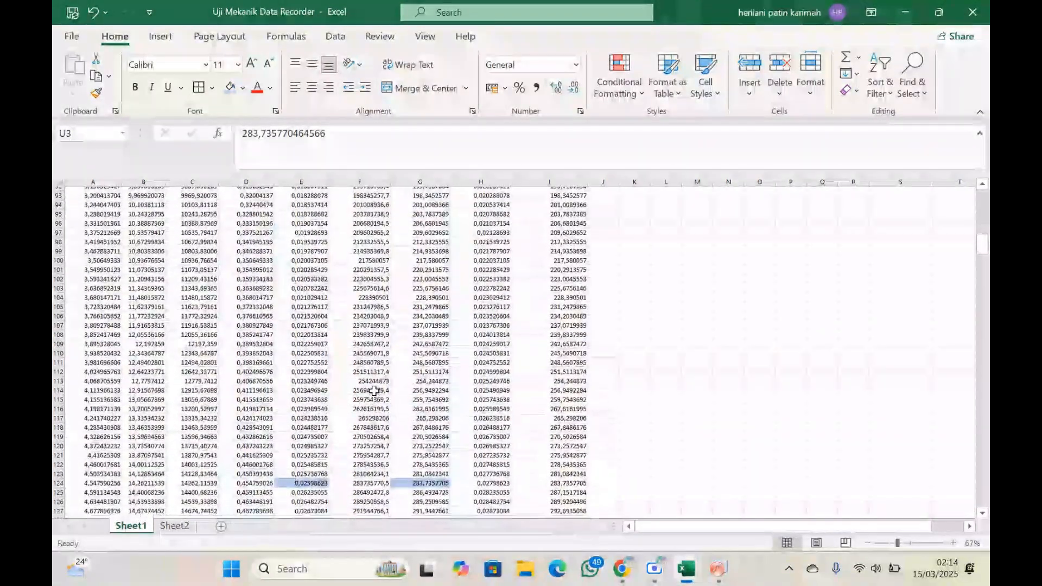
scroll(374, 391, "up", 1)
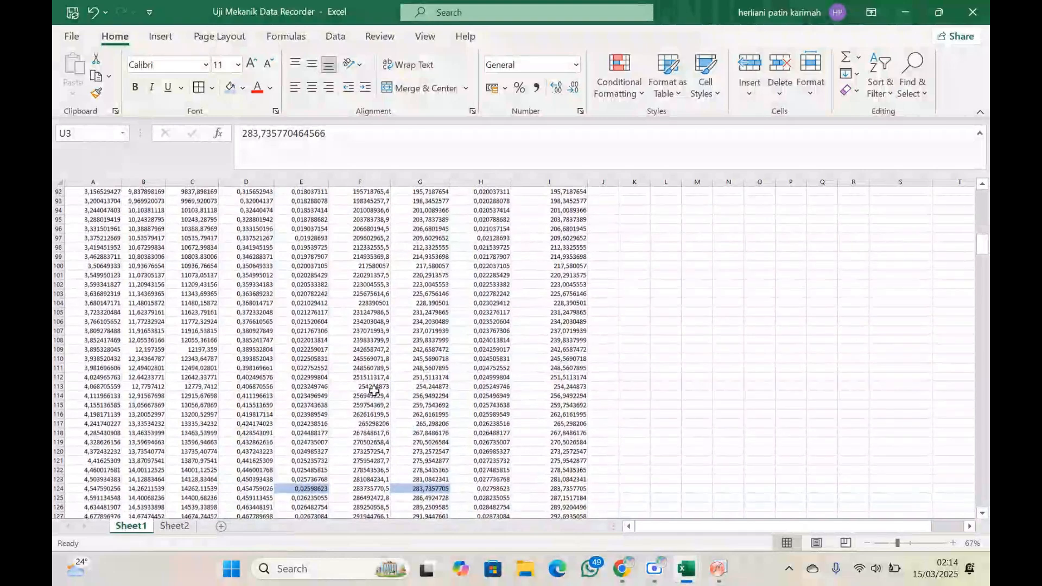
- Copy the 99 strain values starting at E89 on Sheet1 and switch to Sheet2
scroll(373, 391, "up", 8)
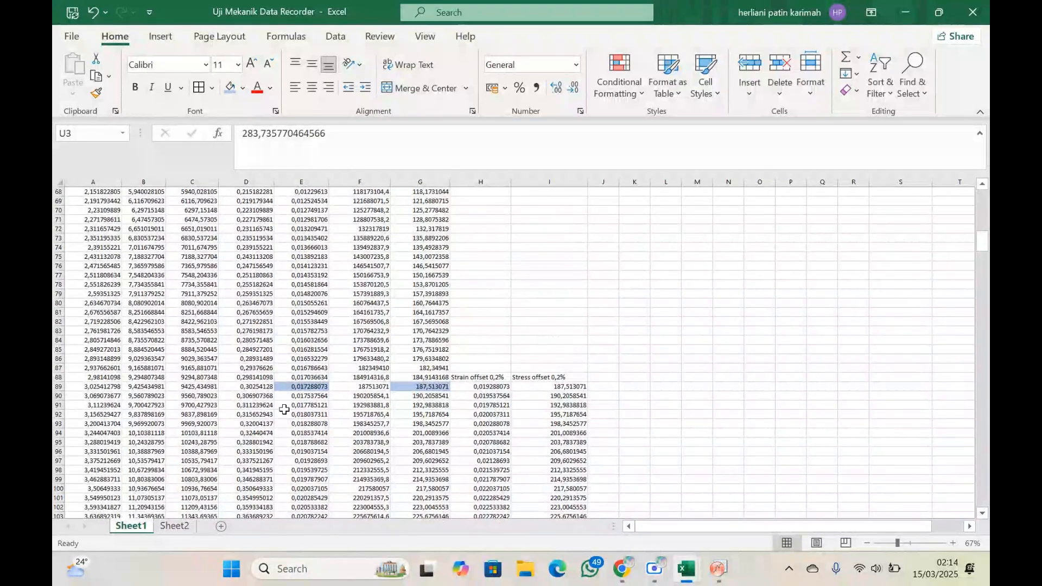
left_click_drag(318, 389, 279, 439)
key("ctrl+c")
left_click(176, 533)
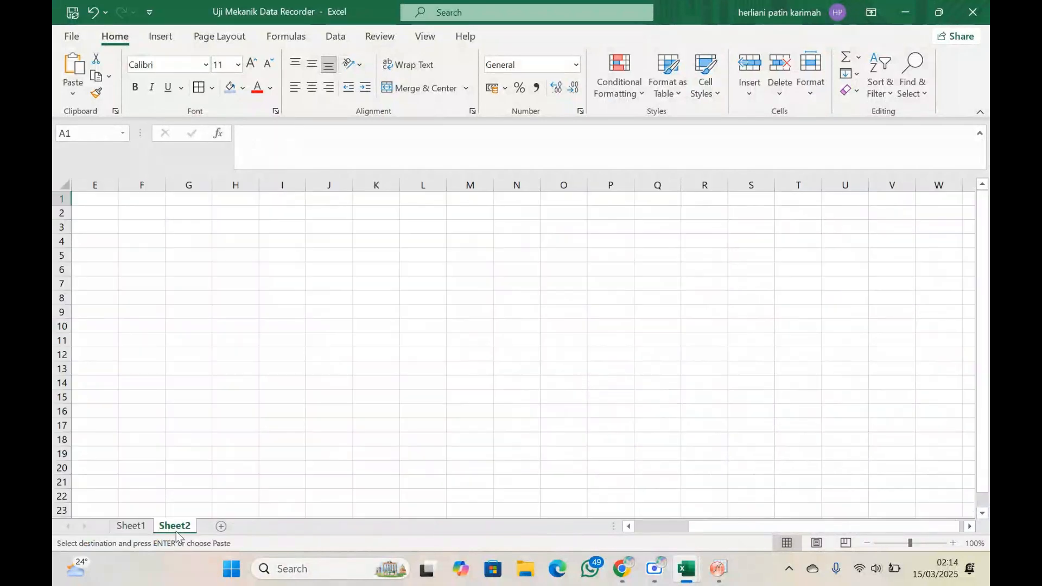
- Paste the strain values into Sheet2 from E2 down, dismiss the circular-reference warning and widen column E
left_click(107, 202)
left_click_drag(107, 201, 111, 218)
left_click(146, 269)
left_click_drag(146, 269, 107, 212)
left_click(111, 216)
key("ctrl+v")
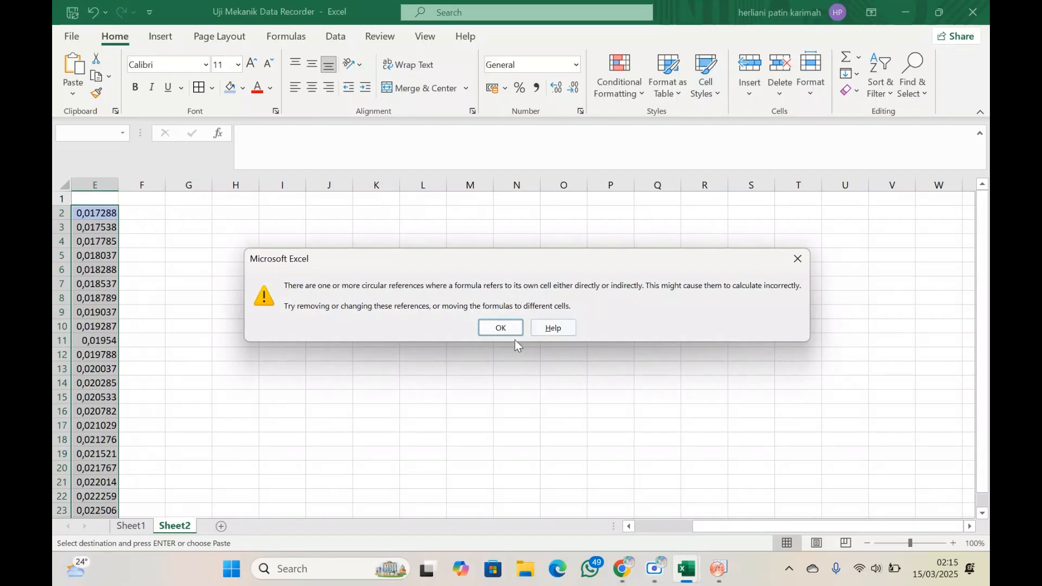
left_click(500, 329)
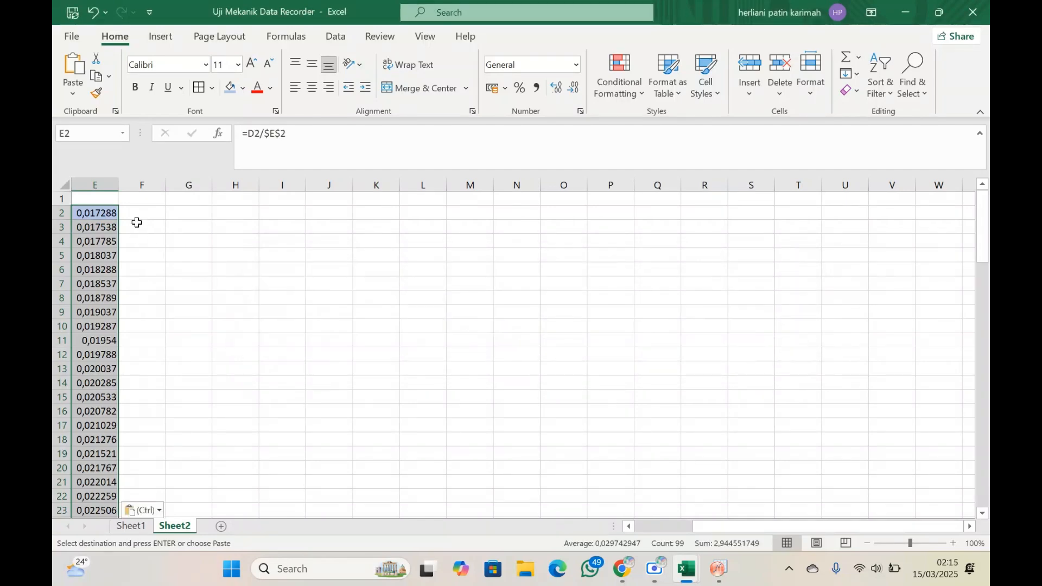
left_click_drag(119, 186, 171, 187)
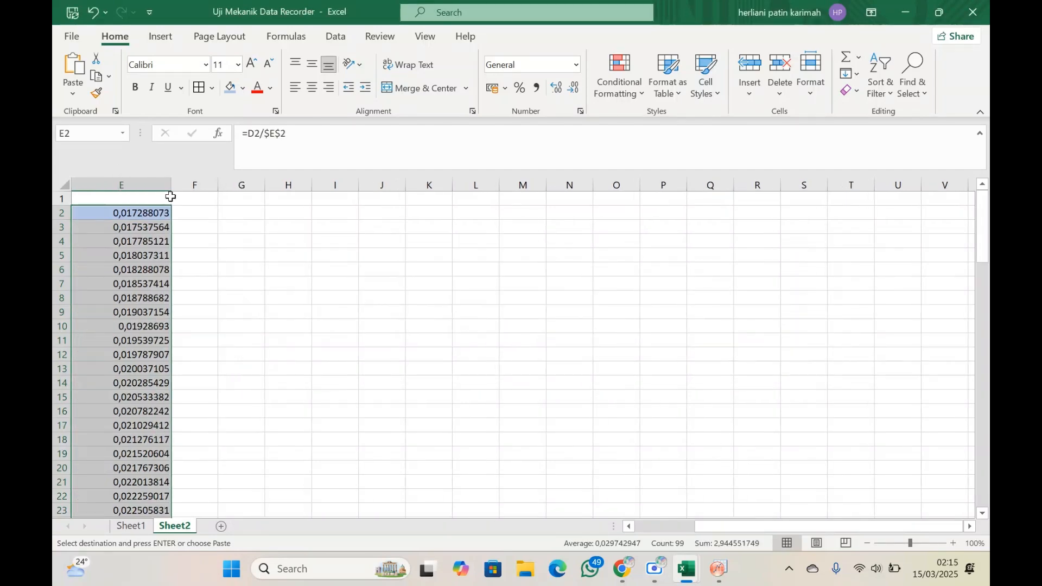
left_click(132, 531)
scroll(315, 350, "down", 10)
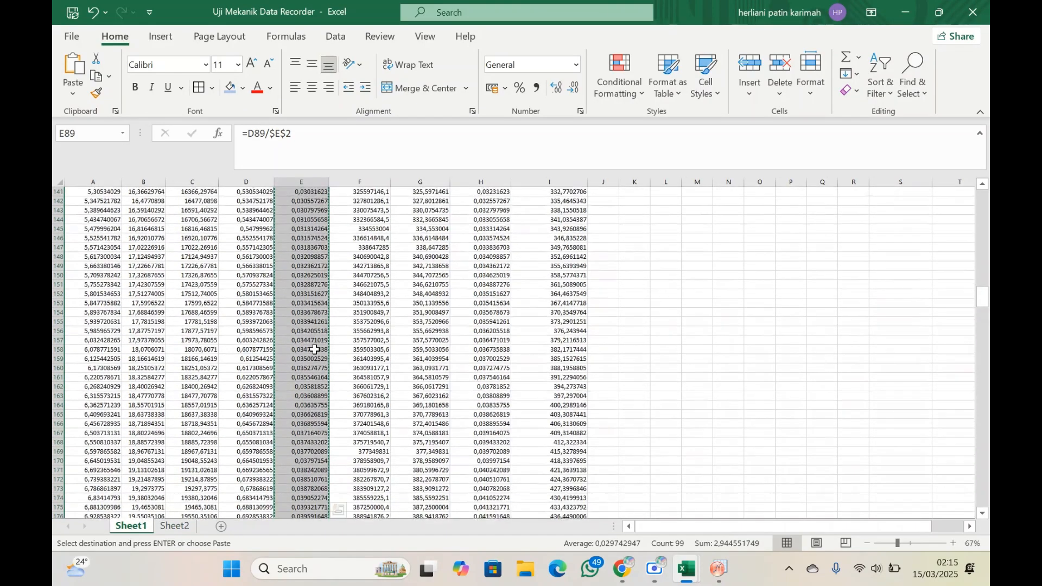
scroll(314, 350, "up", 16)
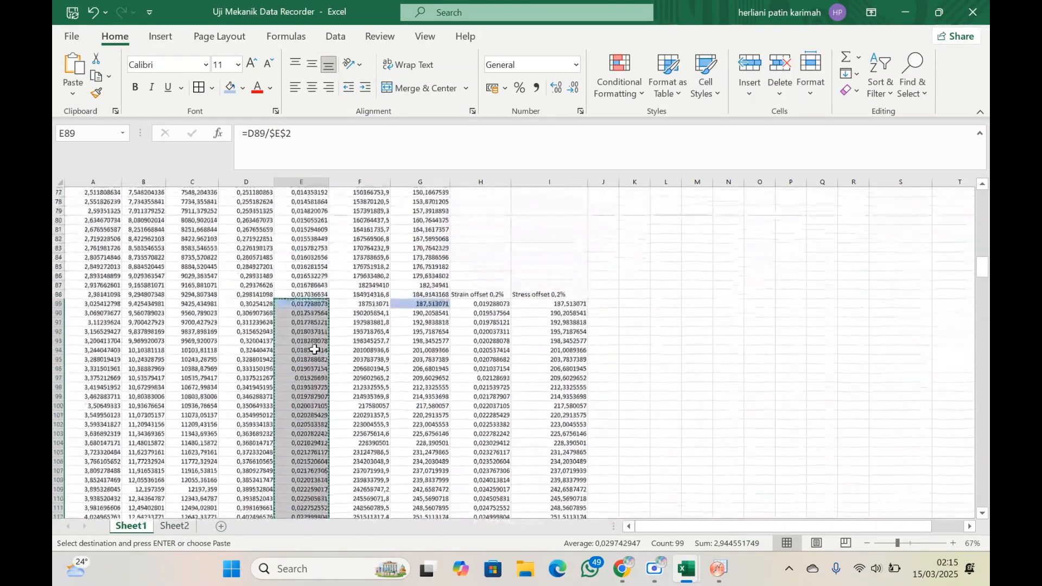
left_click(174, 526)
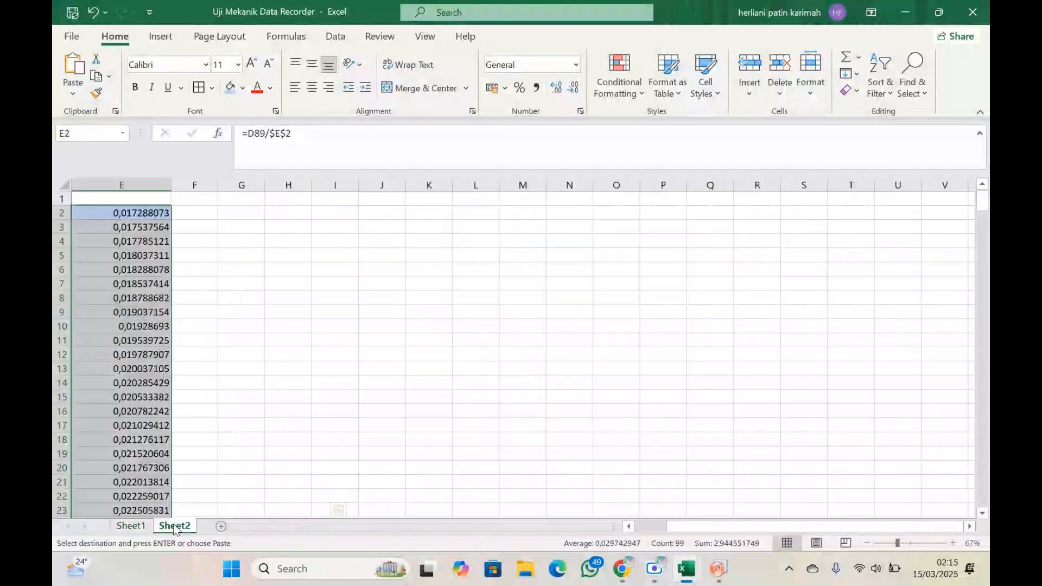
- Enter the headers Strain in E1 and Stress in F1 on Sheet2, and widen column F
left_click(151, 200)
type("S")
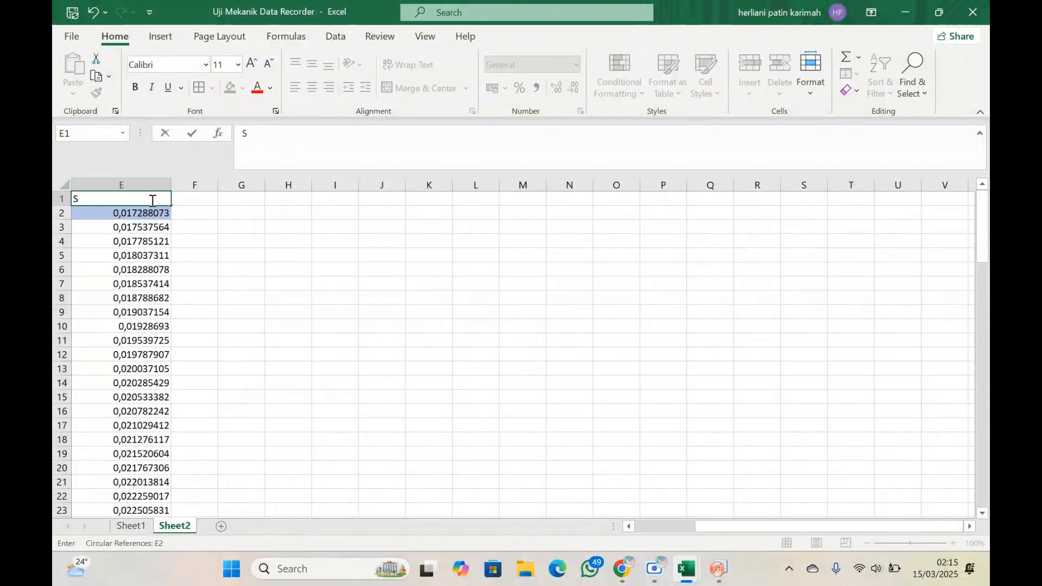
type("ttr")
type("rain")
key("Tab")
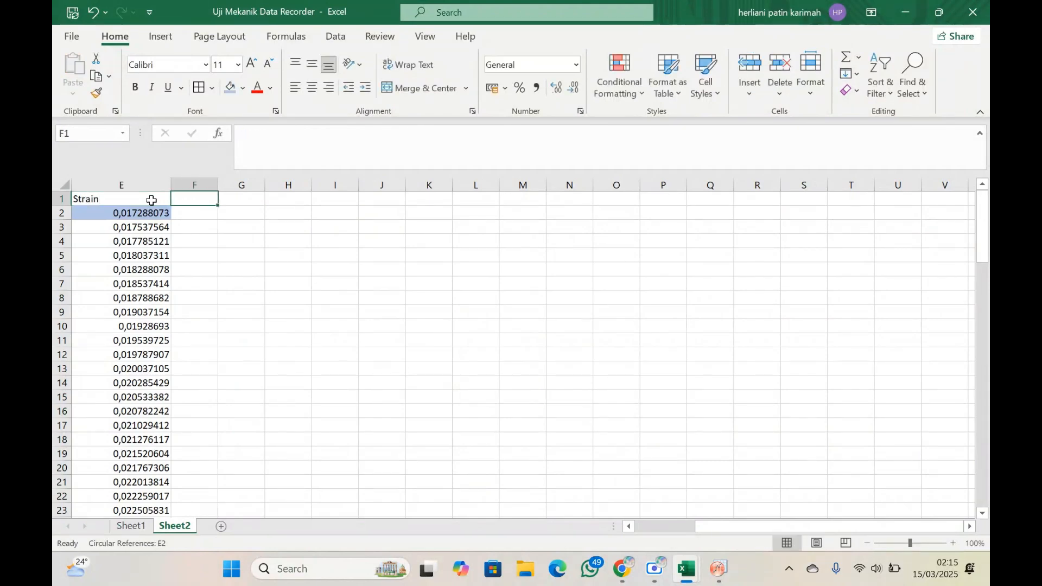
type("Stress")
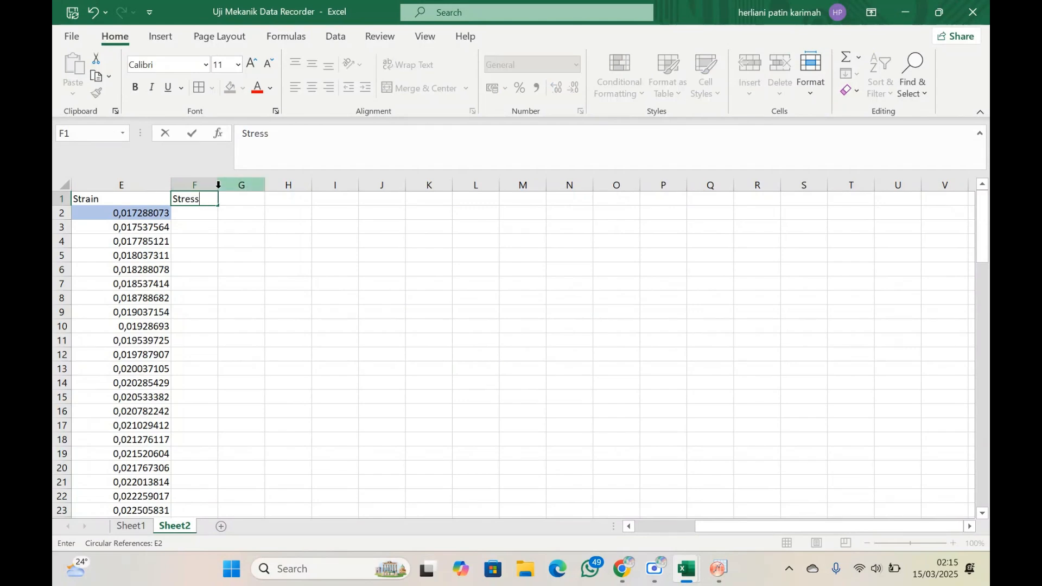
left_click(210, 258)
left_click_drag(217, 185, 251, 192)
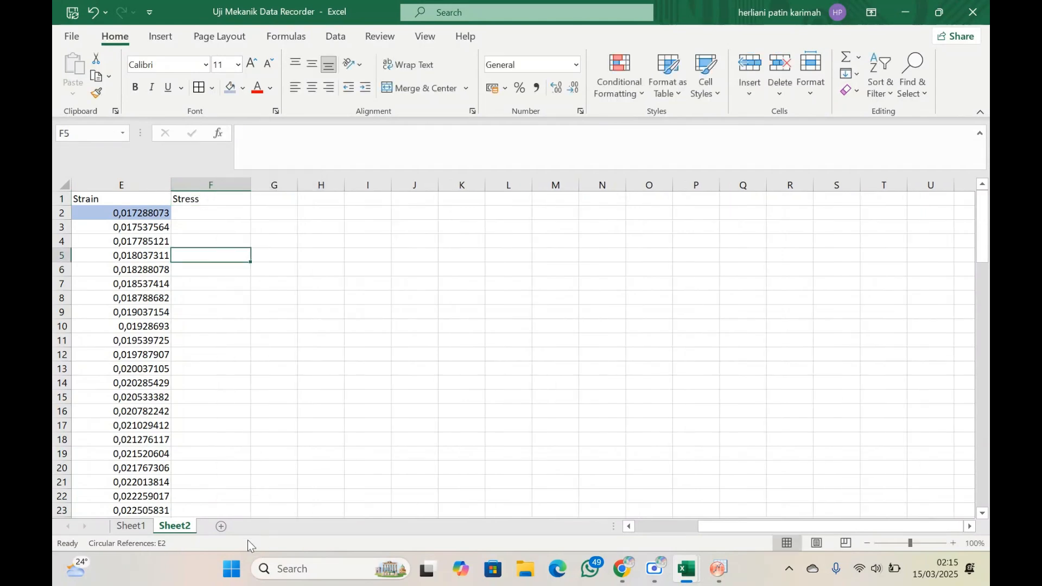
- Copy the 99 stress values in MPa starting at G89 on Sheet1
left_click(131, 526)
left_click_drag(430, 302, 415, 285)
scroll(415, 285, "up", 20)
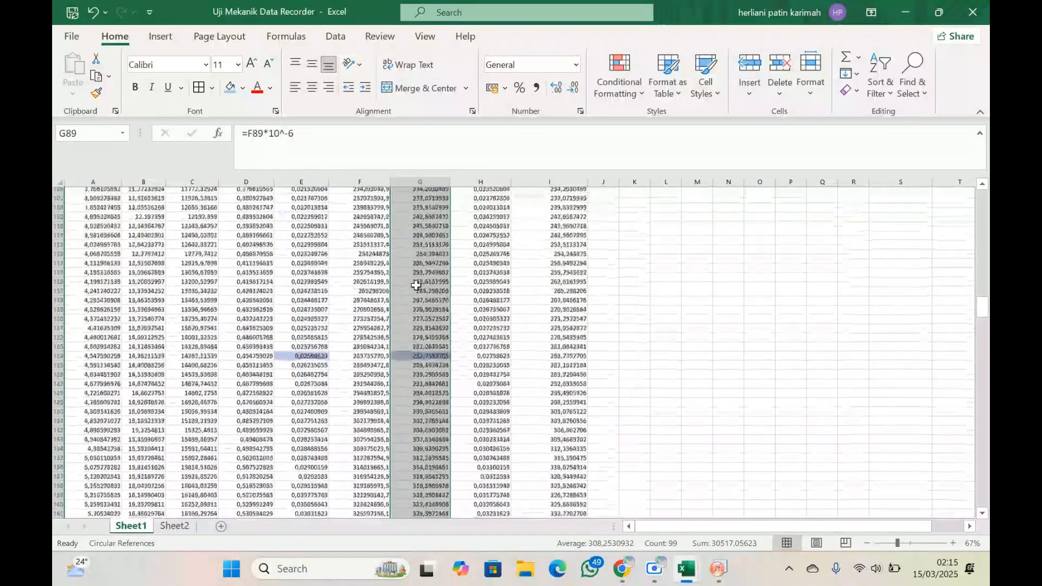
scroll(416, 284, "up", 15)
scroll(415, 285, "down", 20)
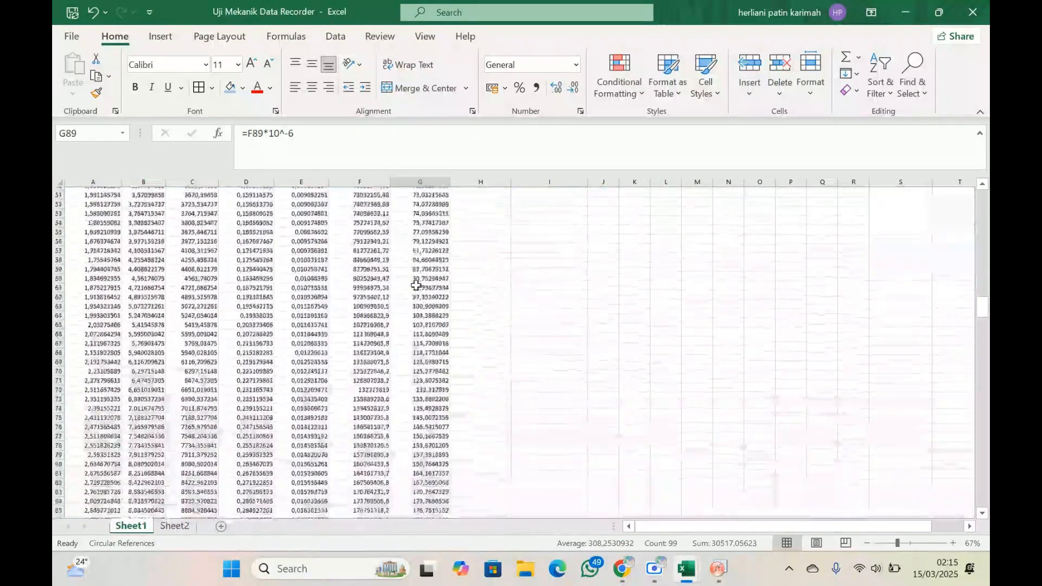
scroll(416, 285, "down", 3)
key("ctrl+c")
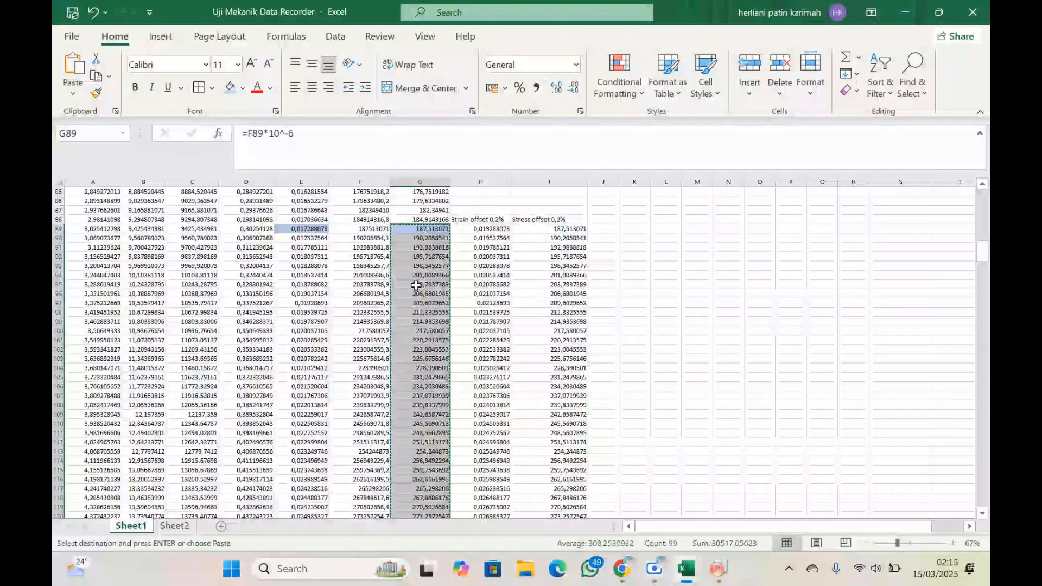
- Paste the stress values into Sheet2 from F2 down and widen column F slightly
left_click(184, 527)
left_click(221, 217)
key("ctrl+v")
left_click_drag(252, 179, 267, 179)
left_click(347, 248)
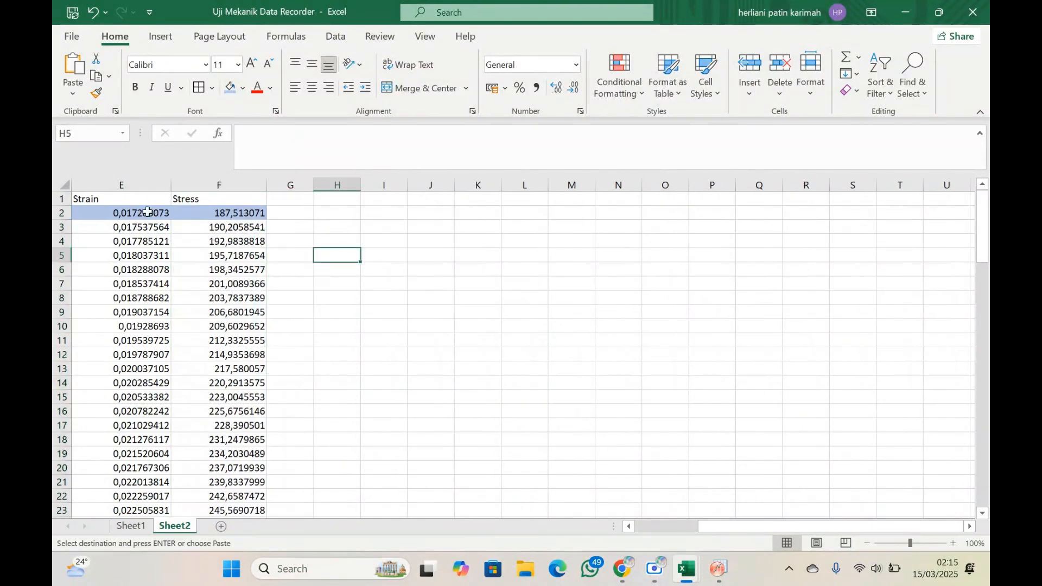
- Insert a scatter chart from the strain and stress data in E2:F100 on Sheet2
left_click_drag(144, 213, 212, 220)
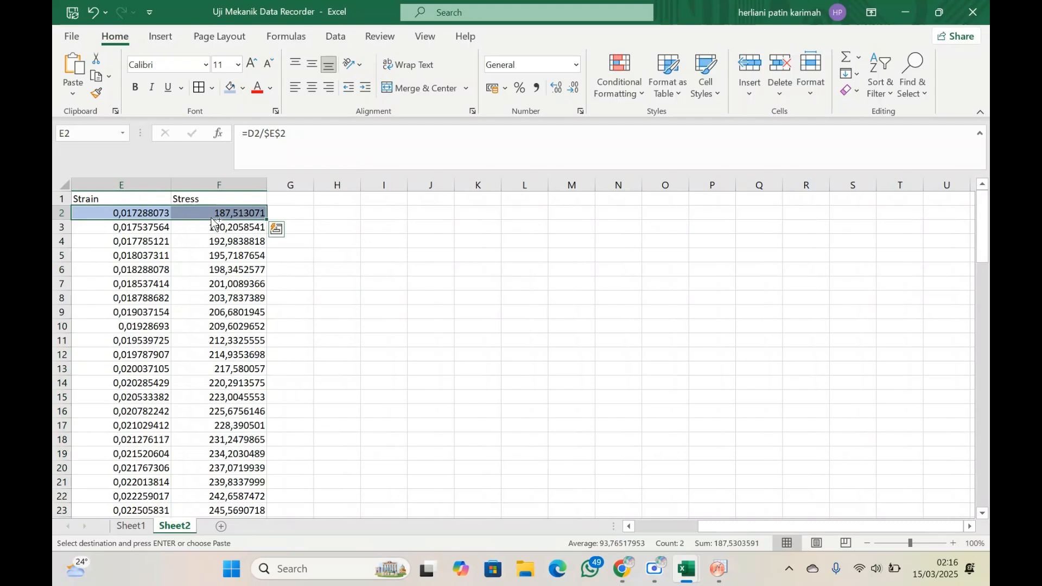
key("ctrl+shift+Down")
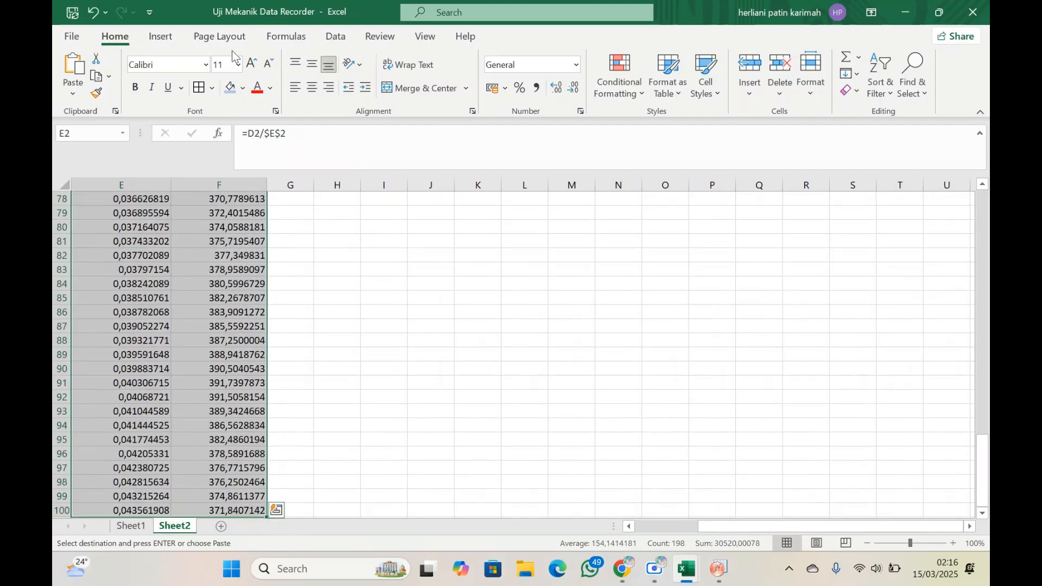
left_click(161, 37)
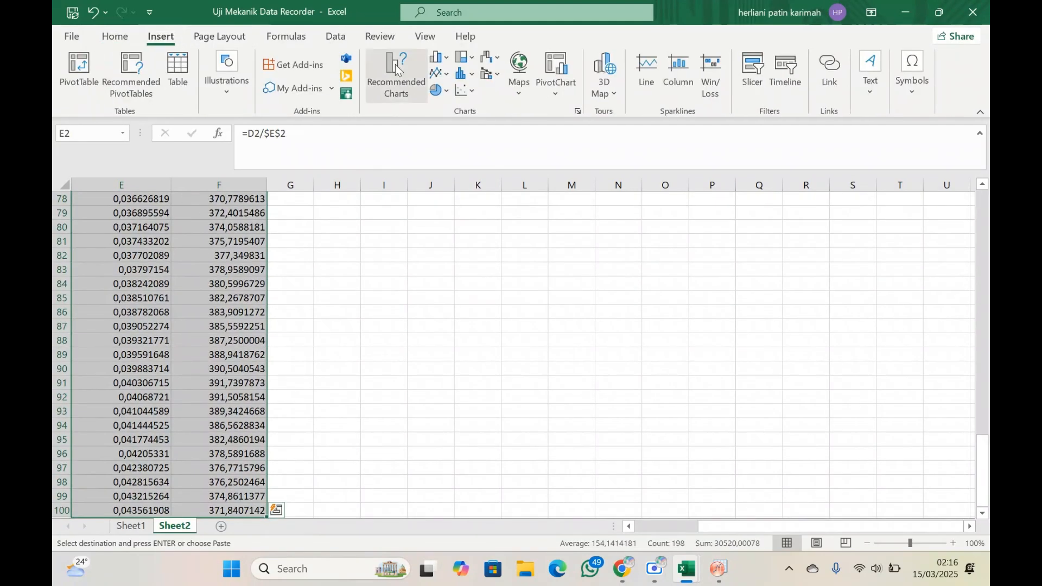
left_click(465, 92)
left_click(514, 141)
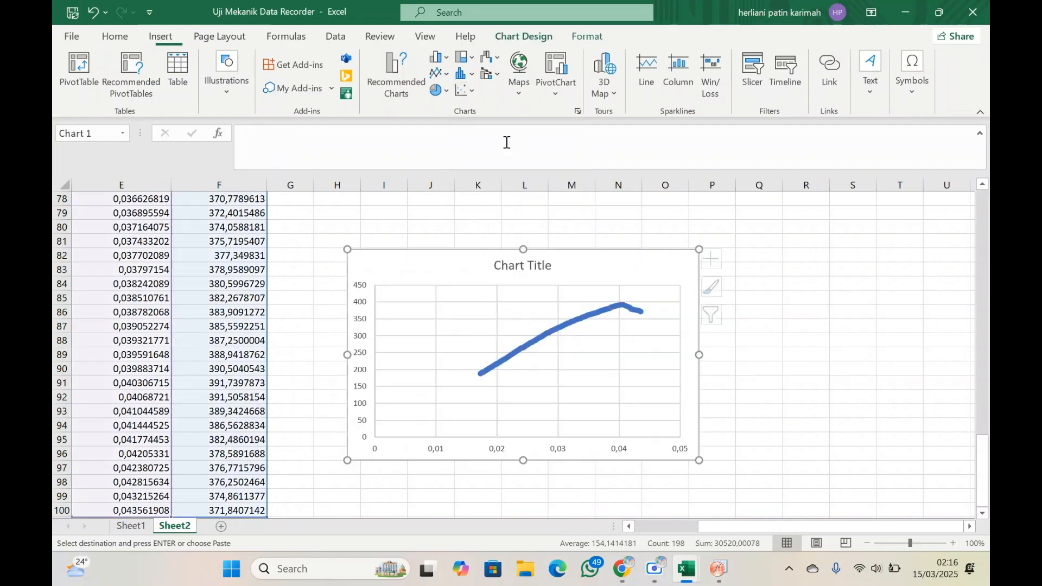
- Add axis titles to the new scatter chart, naming the vertical axis Stress and the horizontal axis Strain
left_click(715, 262)
left_click(763, 296)
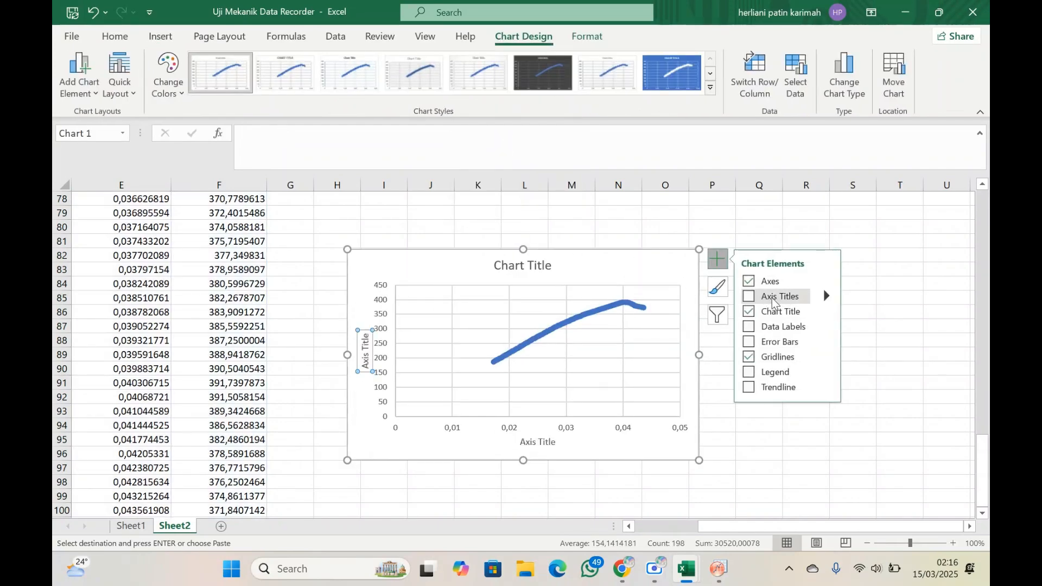
left_click(363, 347)
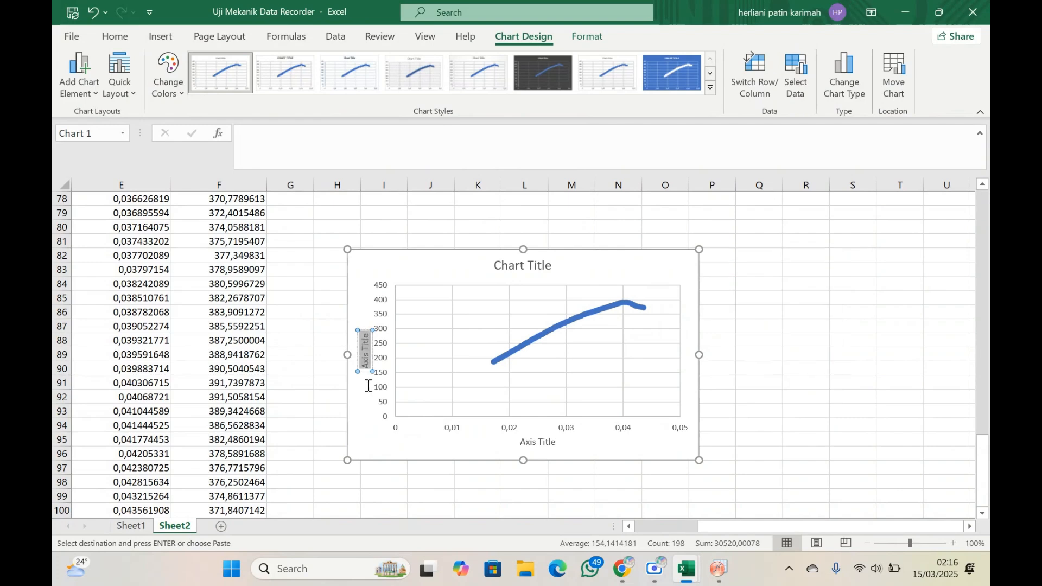
type("Stress")
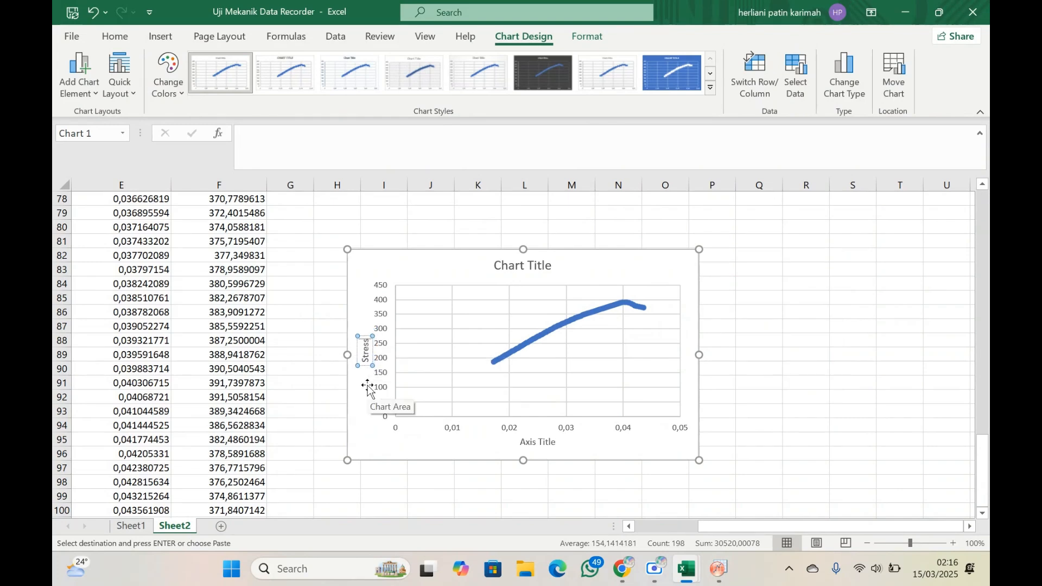
left_click(535, 443)
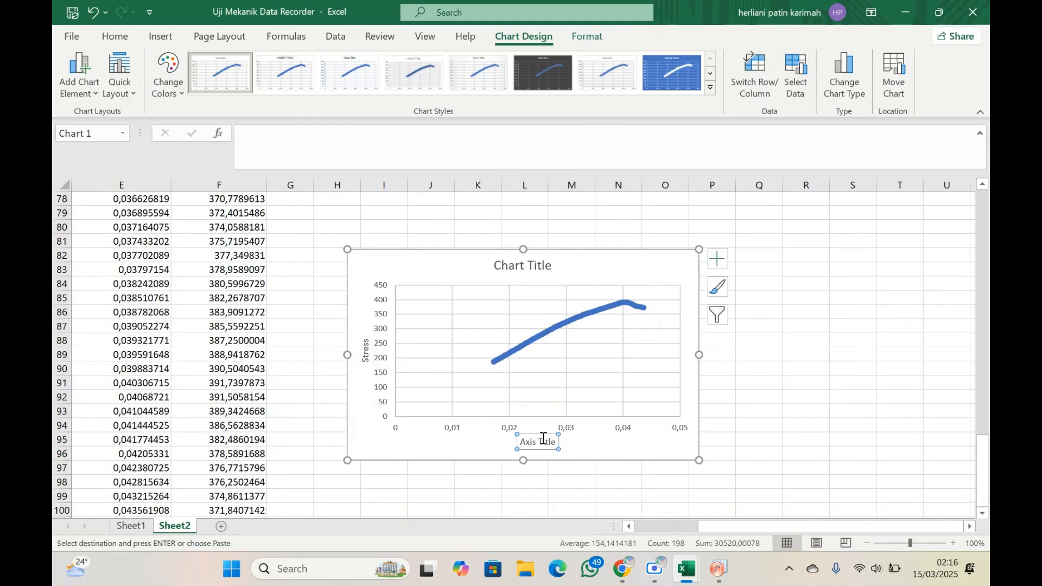
left_click_drag(552, 443, 530, 448)
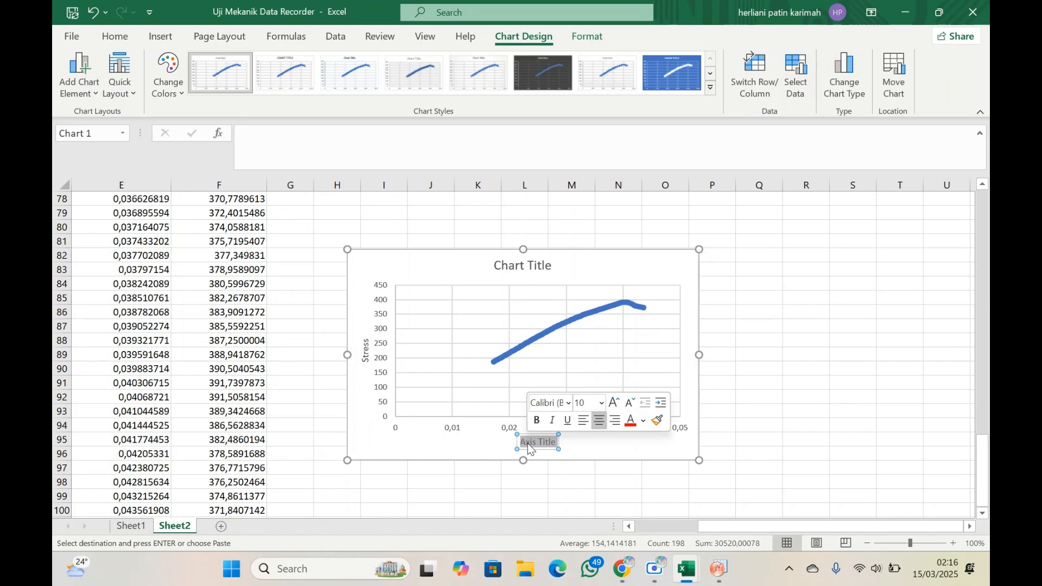
type("Strain")
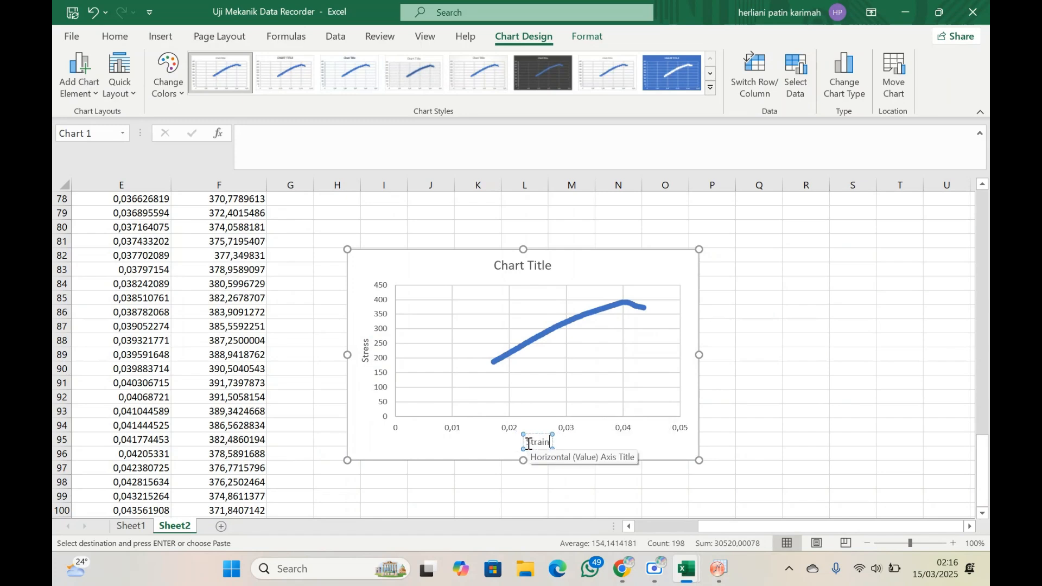
left_click(898, 397)
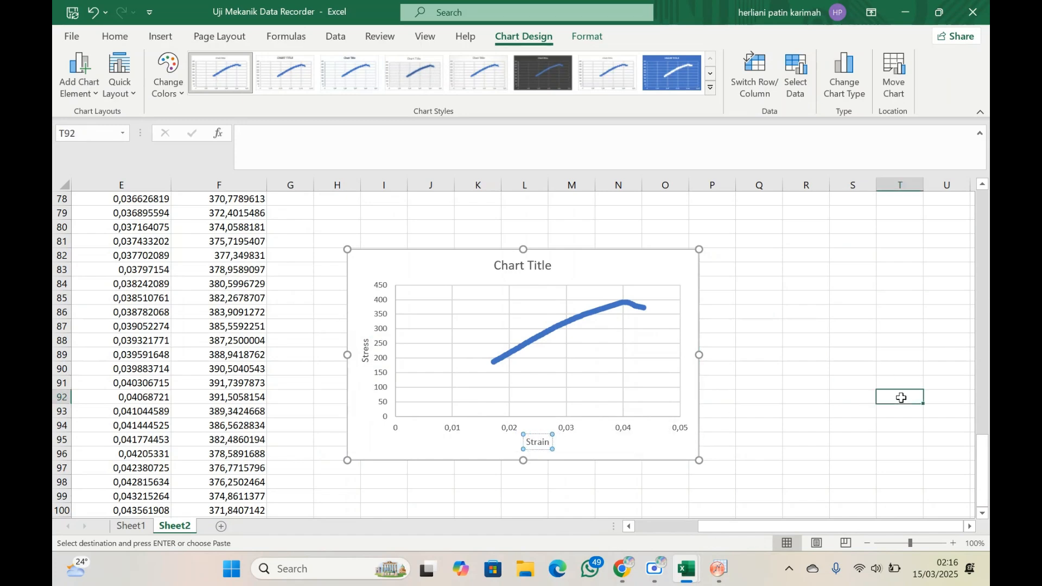
left_click(617, 273)
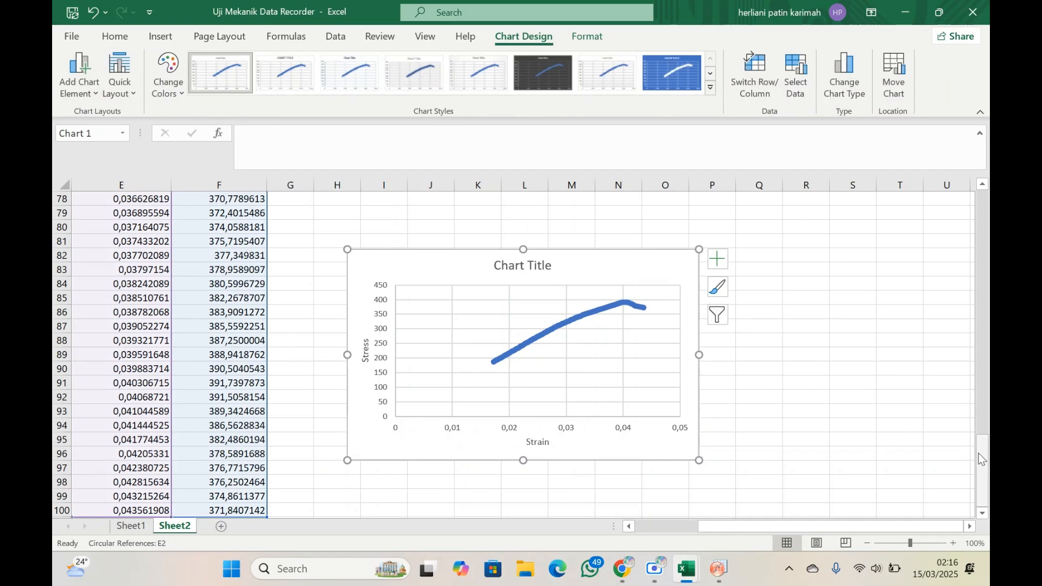
- Move the stress-strain scatter chart on Sheet2 up to about row 74, closer to the data columns
left_click_drag(981, 454, 977, 196)
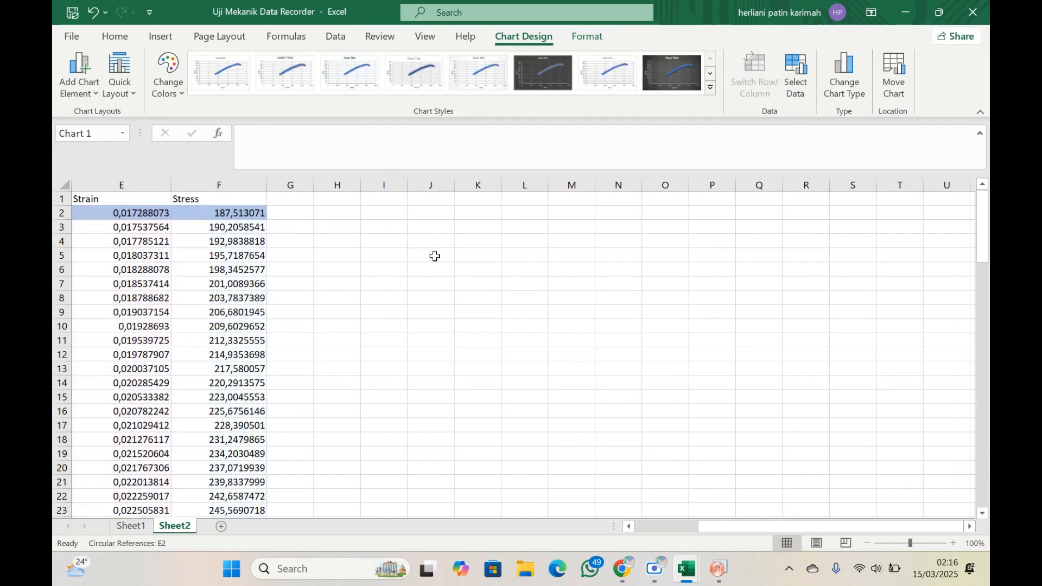
left_click(475, 342)
scroll(472, 346, "down", 1)
scroll(472, 344, "up", 1)
scroll(473, 350, "down", 10)
scroll(473, 350, "down", 20)
scroll(474, 350, "up", 4)
scroll(473, 346, "up", 20)
left_click(472, 346)
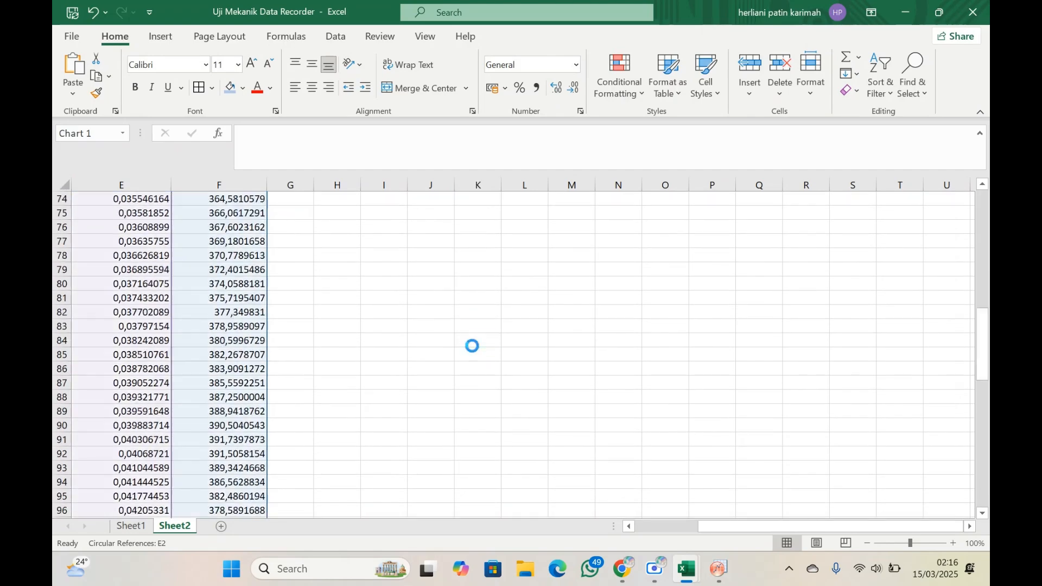
left_click_drag(586, 330, 531, 199)
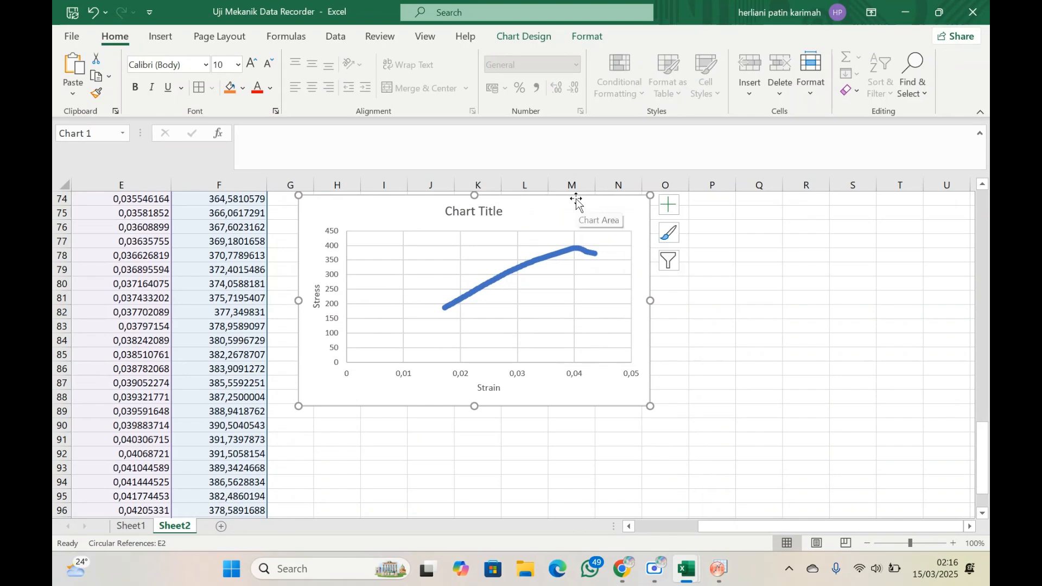
- Paste a copy of the scatter chart beside the first strain and stress rows, starting around column I, row 3
scroll(790, 326, "up", 20)
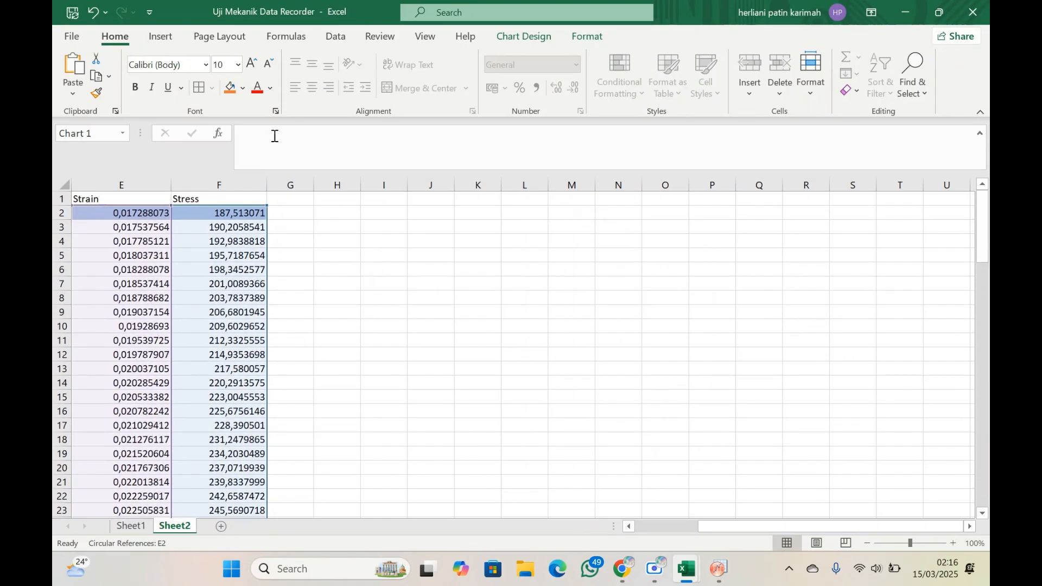
left_click(364, 231)
key("ctrl+v")
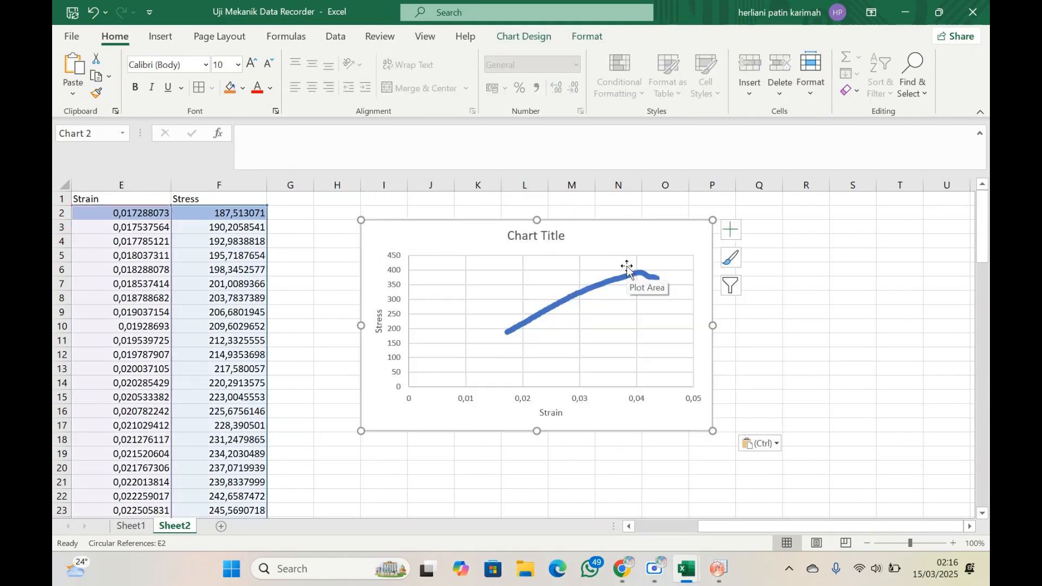
- Replace the copied chart's title with "Kurva batas elastis"
double_click(564, 235)
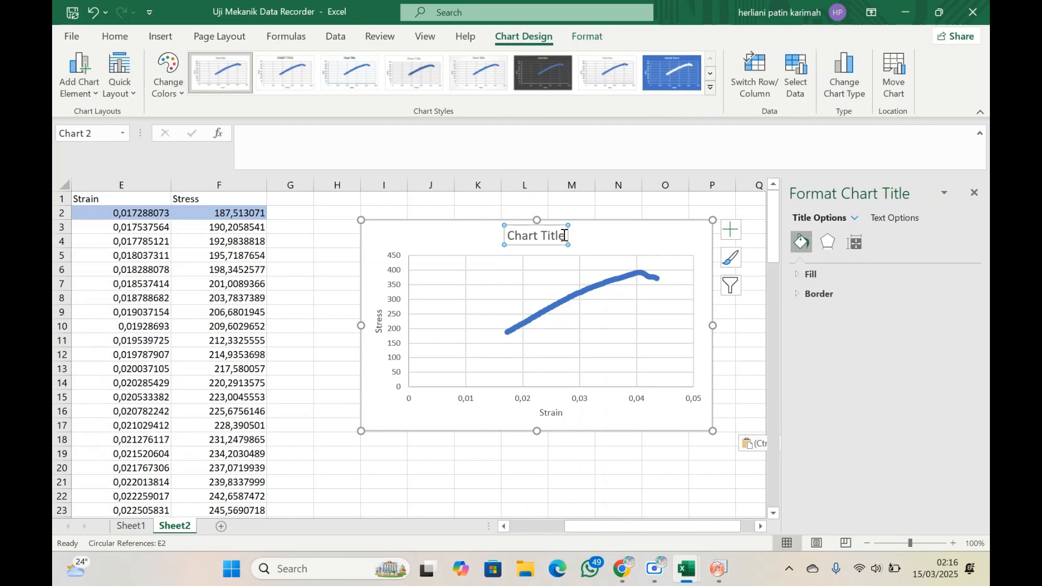
left_click_drag(562, 236, 513, 240)
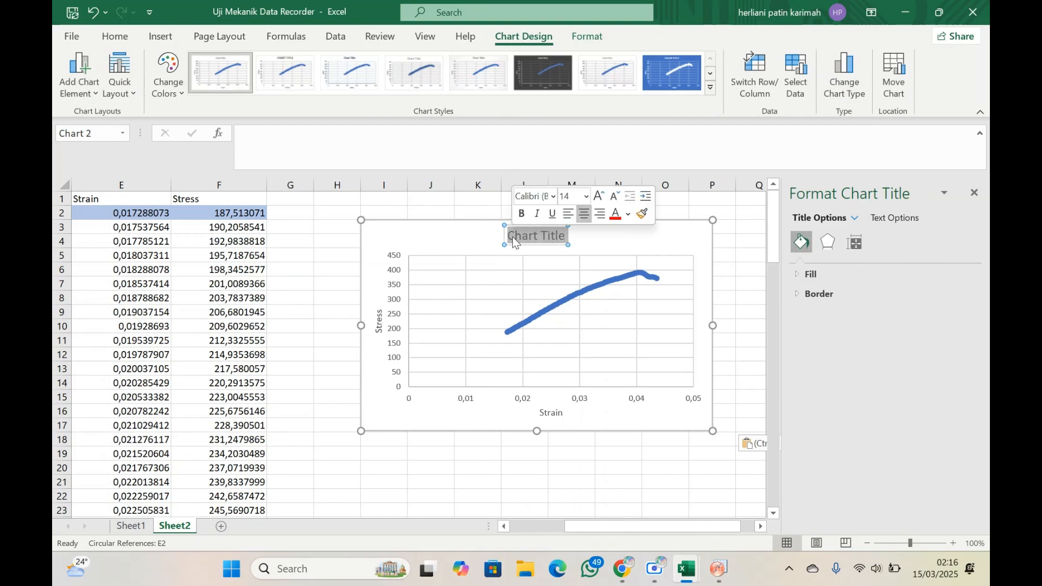
type("Kur")
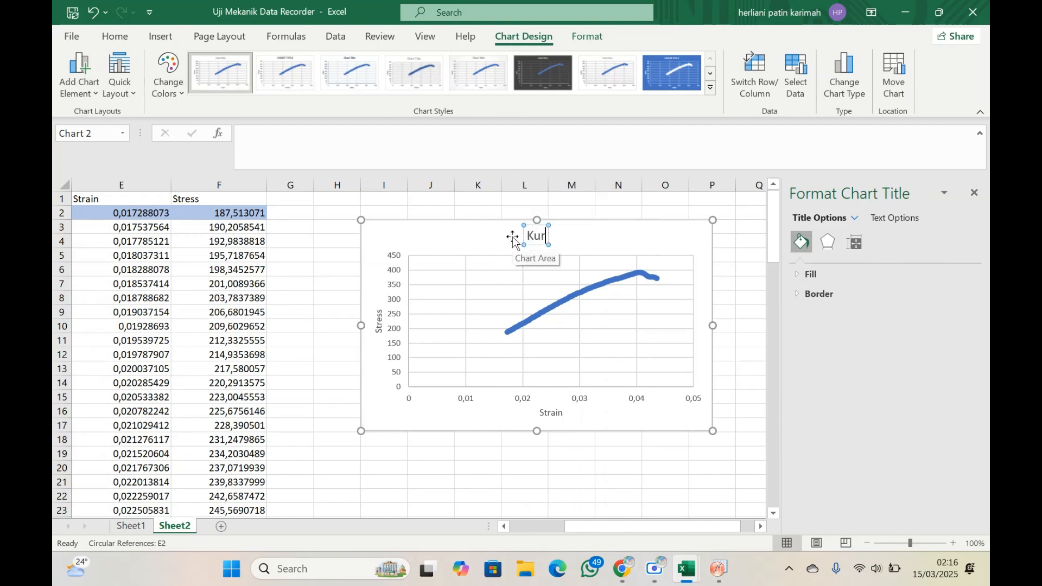
type("va batas")
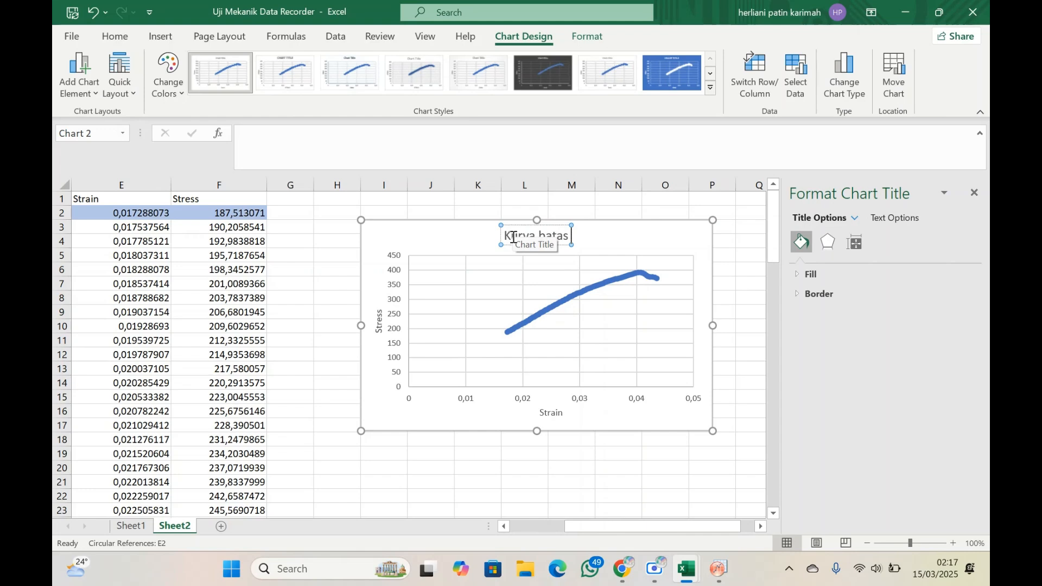
type(" elastis")
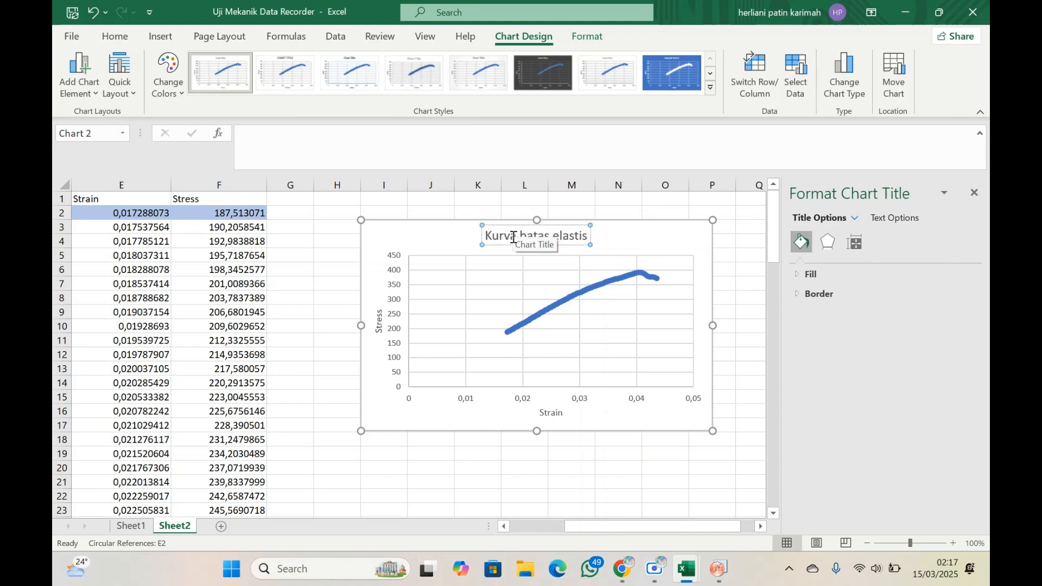
left_click(549, 453)
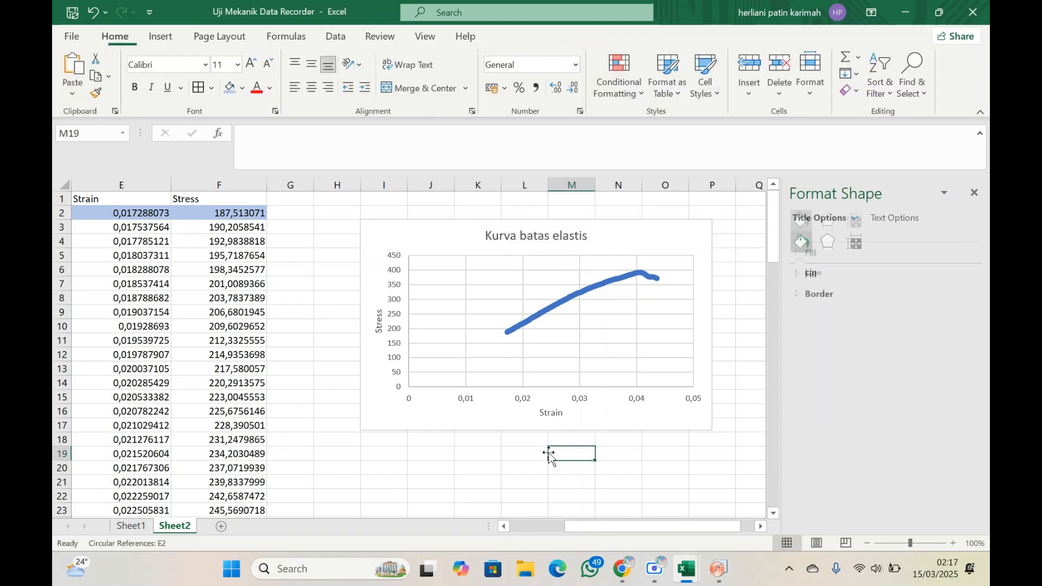
left_click(580, 299)
left_click(617, 302)
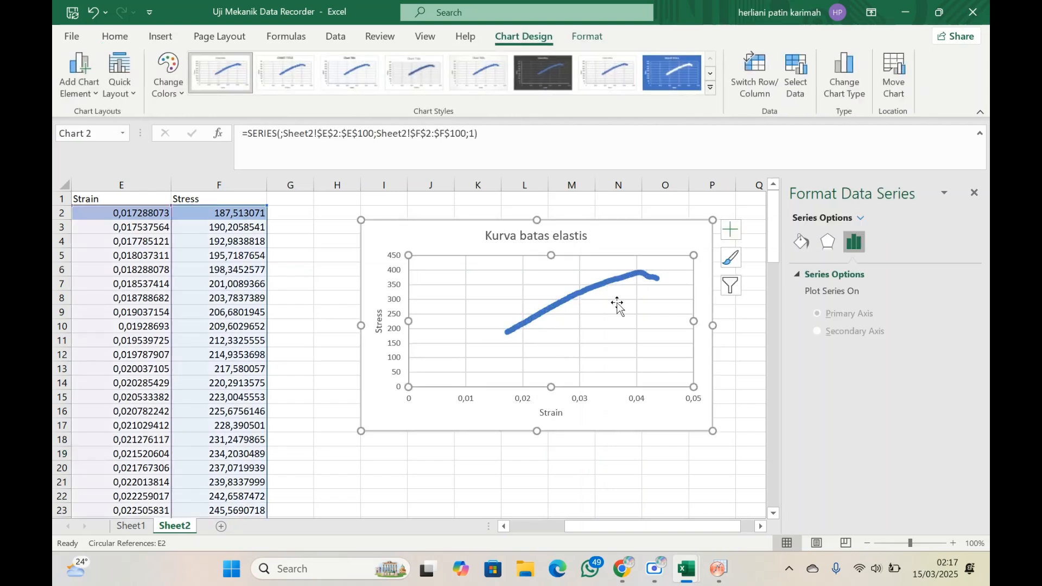
left_click(325, 255)
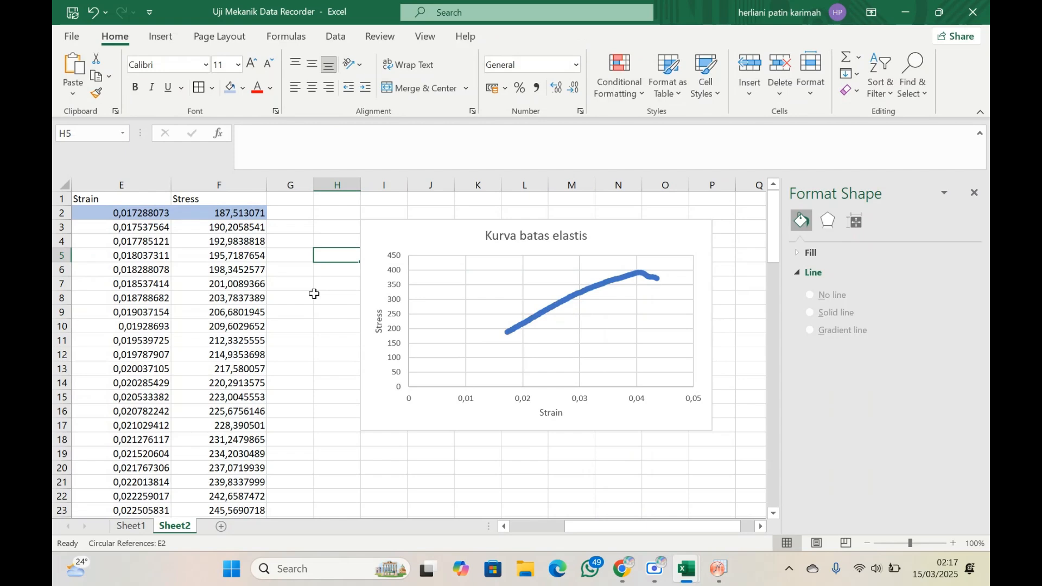
- Apply the quick layout with a linear trendline, equation and R² value to the "Kurva batas elastis" chart and delete its legend
left_click(442, 228)
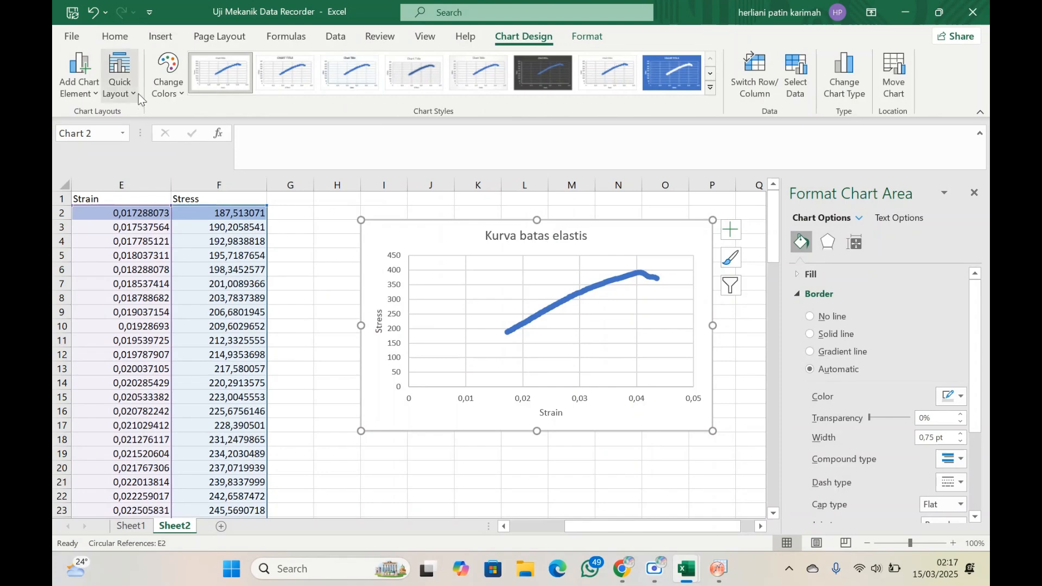
left_click(118, 79)
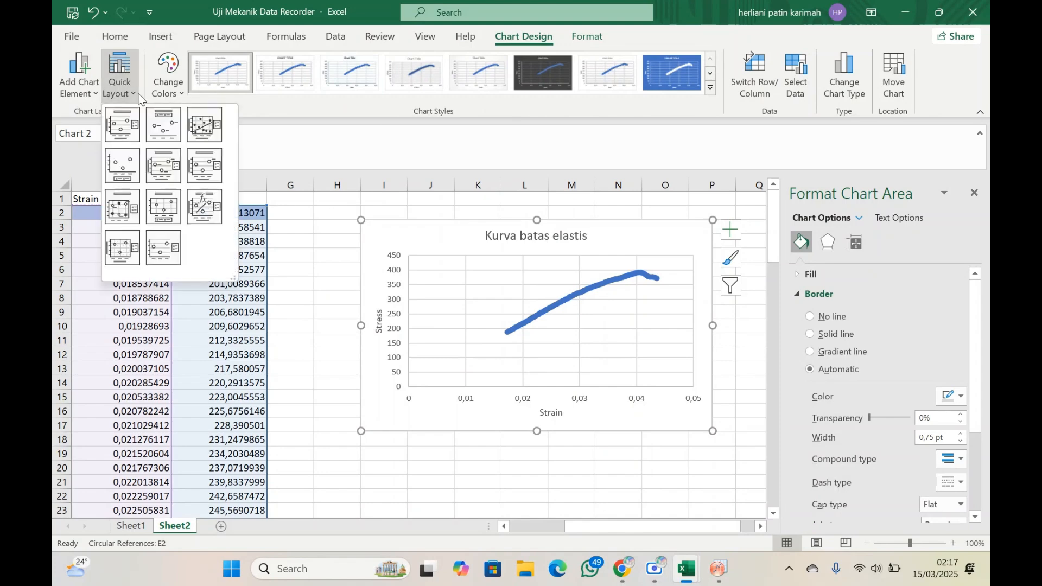
left_click(202, 209)
left_click(656, 335)
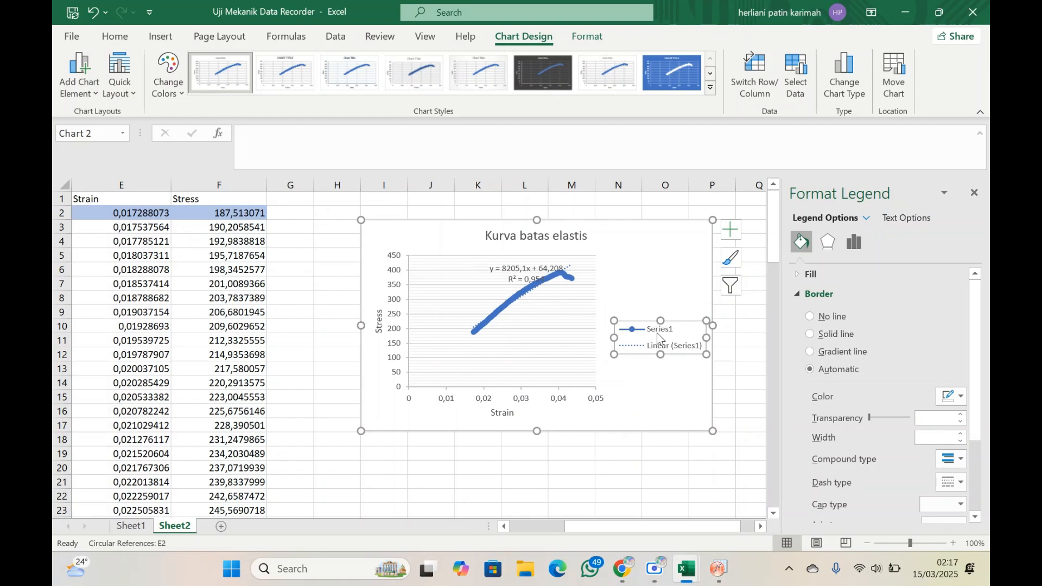
key("Delete")
- Set the trendline equation label's font size to 15 and place it in the plot's empty upper-left area, clear of the curve
left_click(598, 278)
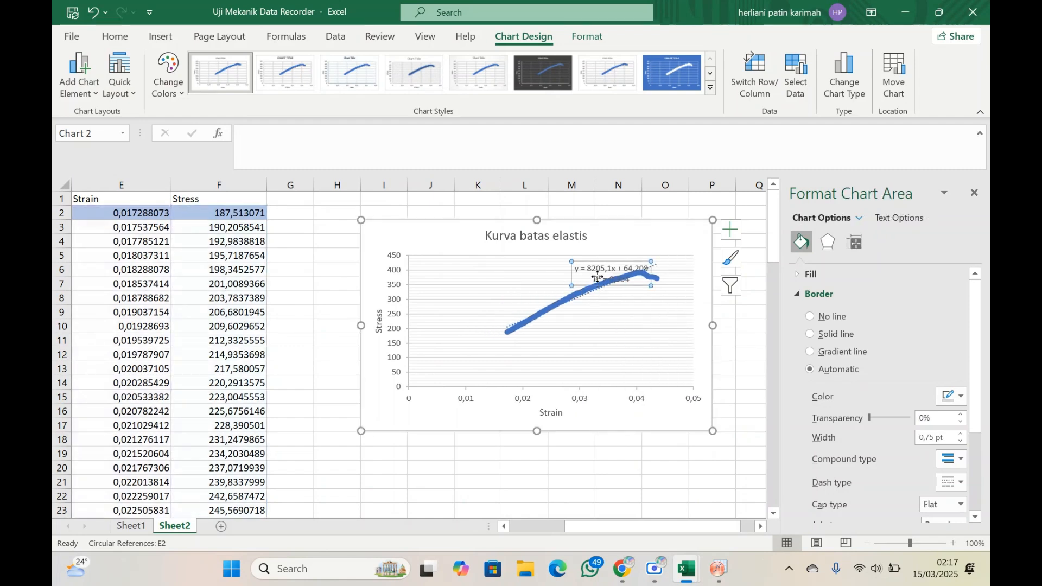
left_click_drag(587, 286, 444, 296)
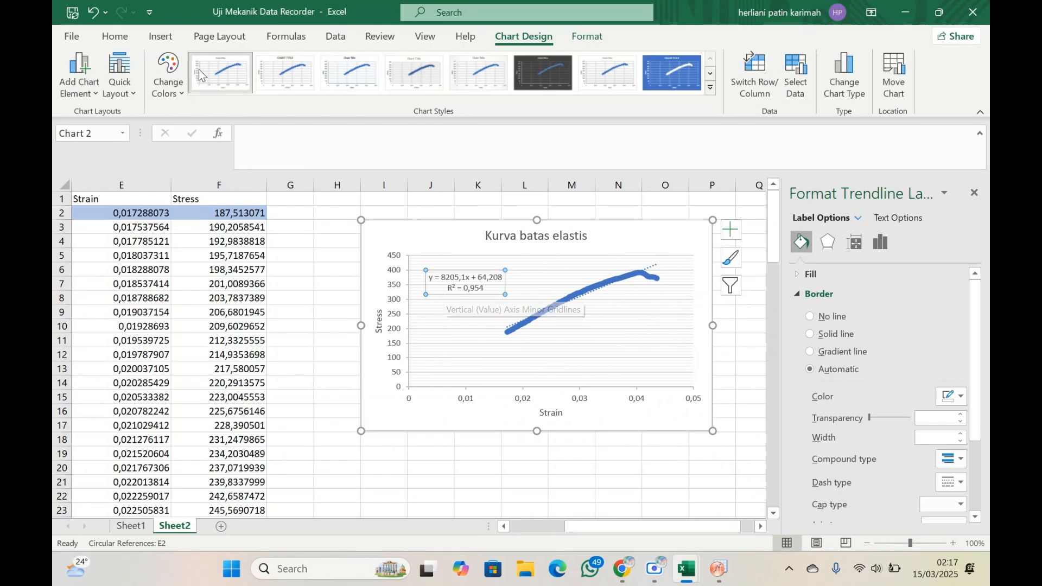
left_click(128, 39)
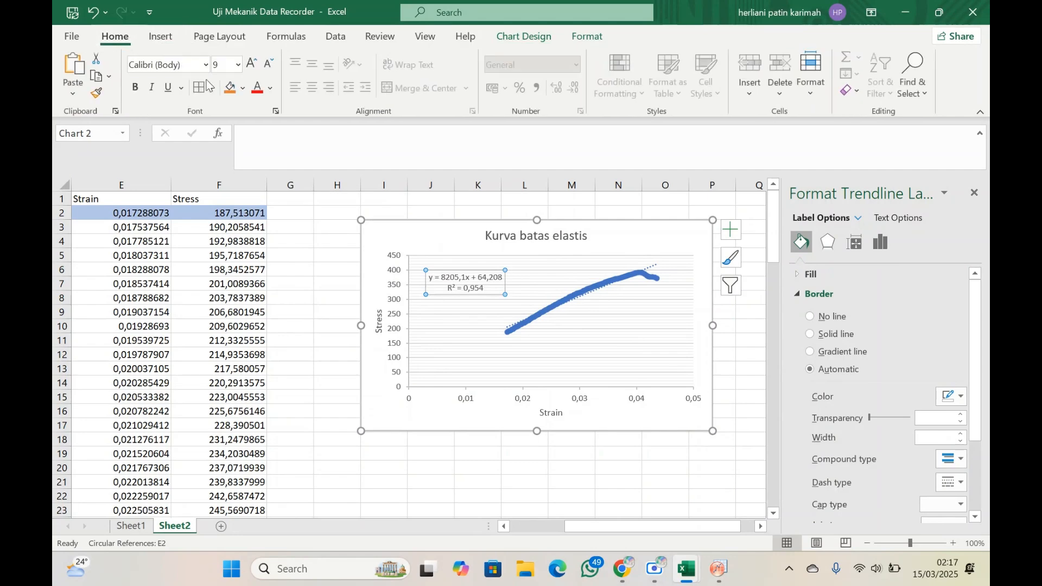
left_click(224, 64)
type("15")
key("Return")
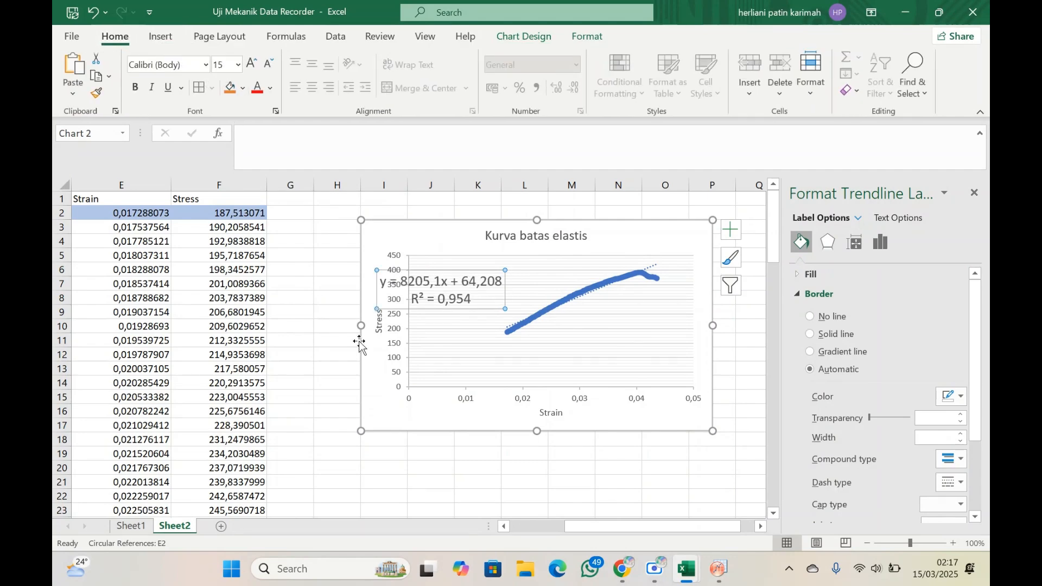
left_click_drag(471, 308, 521, 300)
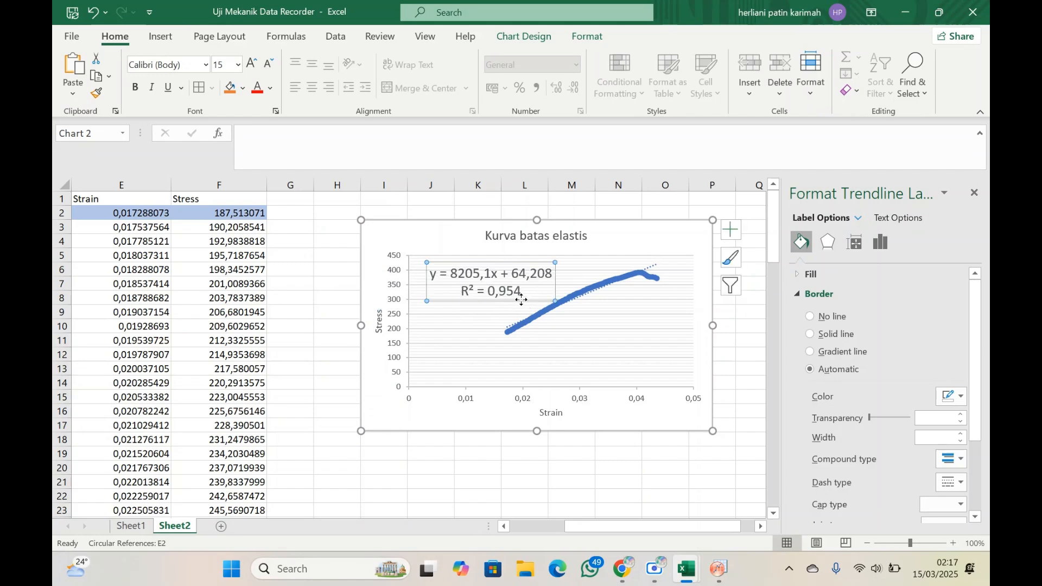
left_click(316, 397)
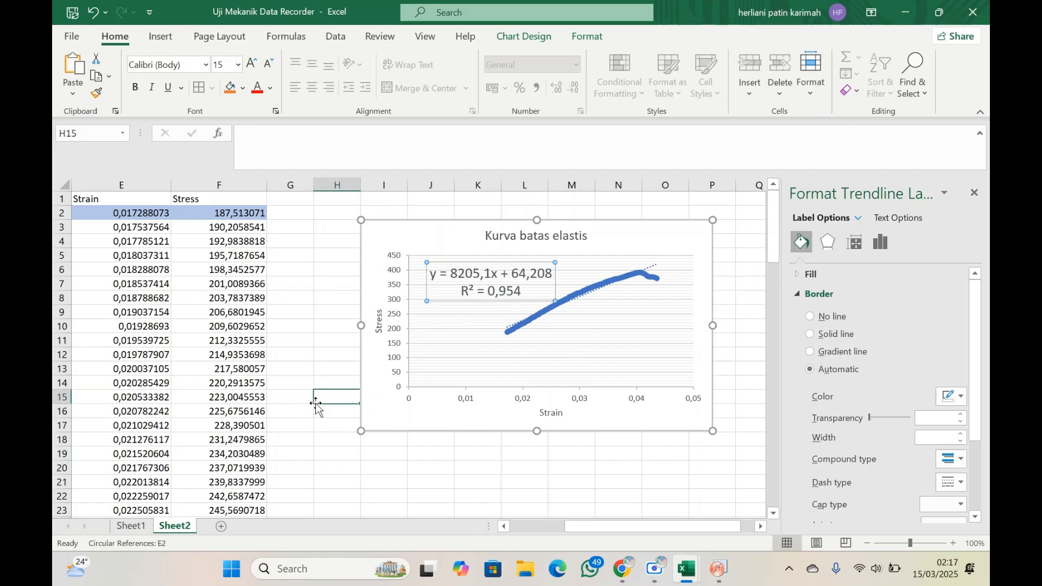
- Look through the strain and stress values on Sheet2 around the highlighted row 37
scroll(315, 402, "down", 5)
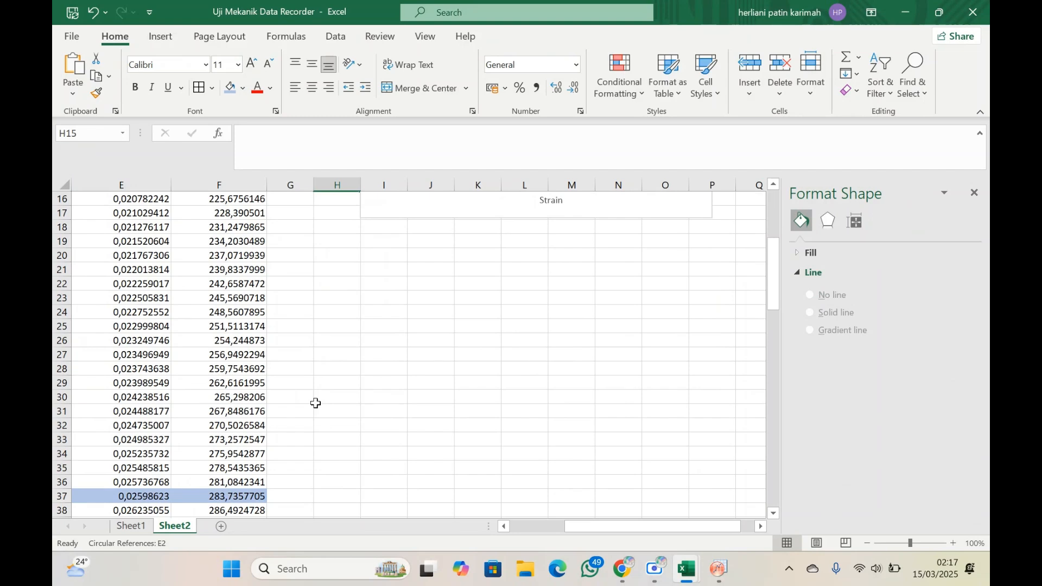
scroll(316, 403, "down", 2)
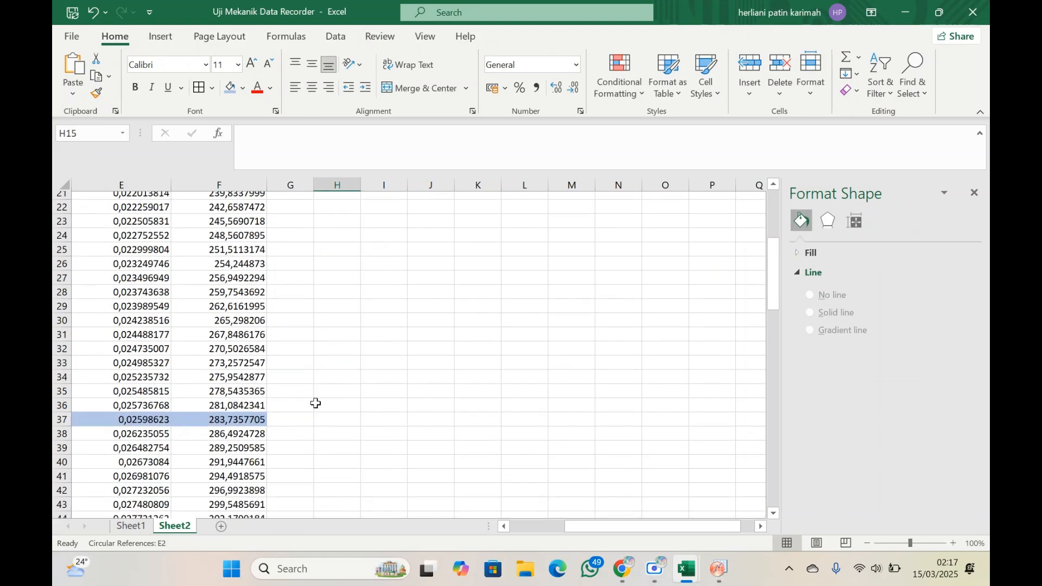
scroll(315, 403, "left", 1)
scroll(315, 403, "up", 7)
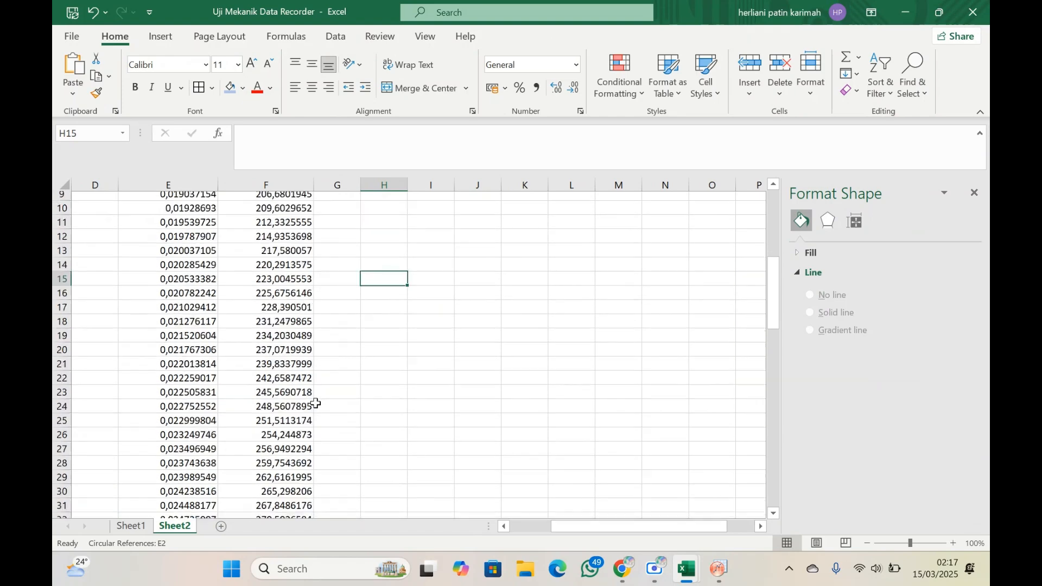
scroll(316, 403, "left", 1)
scroll(315, 403, "right", 2)
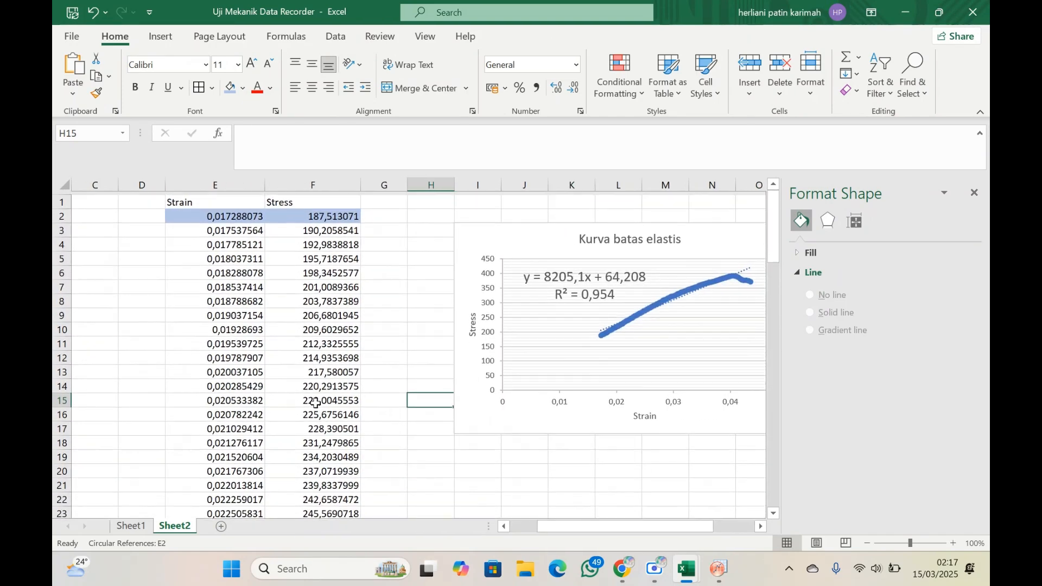
left_click(251, 294)
scroll(251, 294, "down", 8)
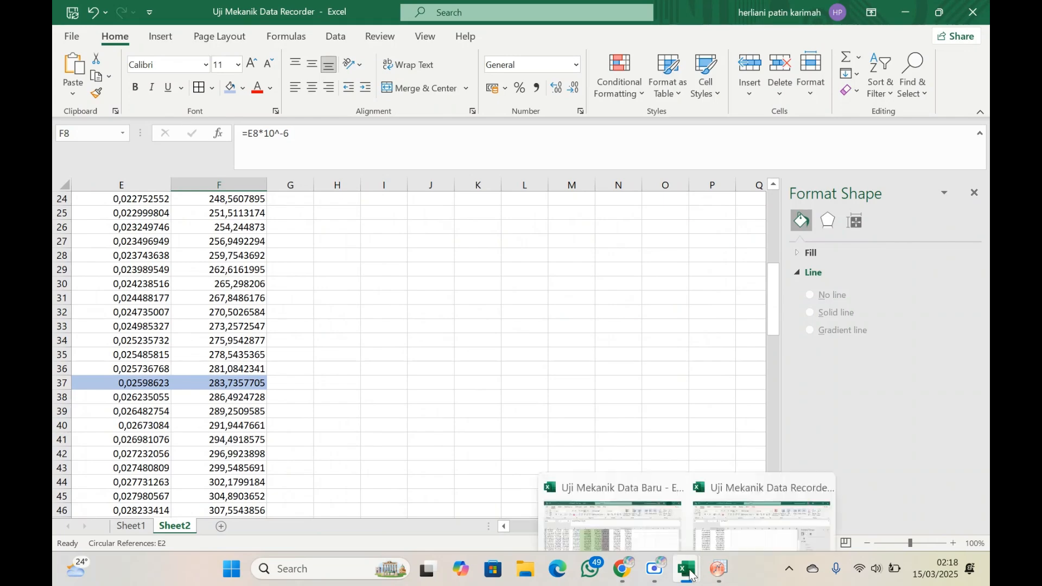
scroll(307, 389, "down", 9)
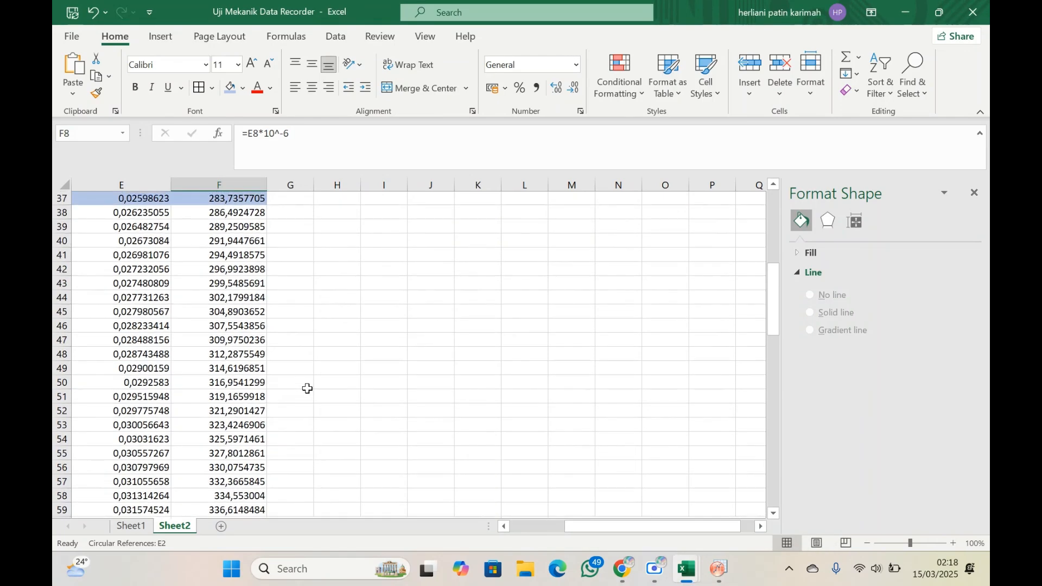
- Check the source strain and stress data around highlighted row 124 on Sheet1 and return to the Sheet2 data and original chart
left_click(130, 526)
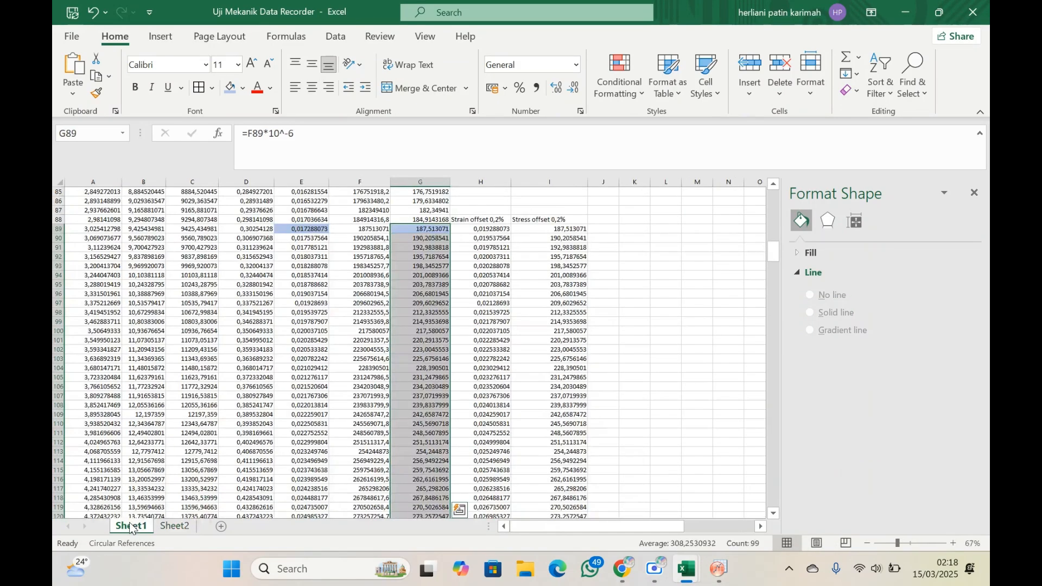
left_click(185, 397)
scroll(184, 398, "down", 12)
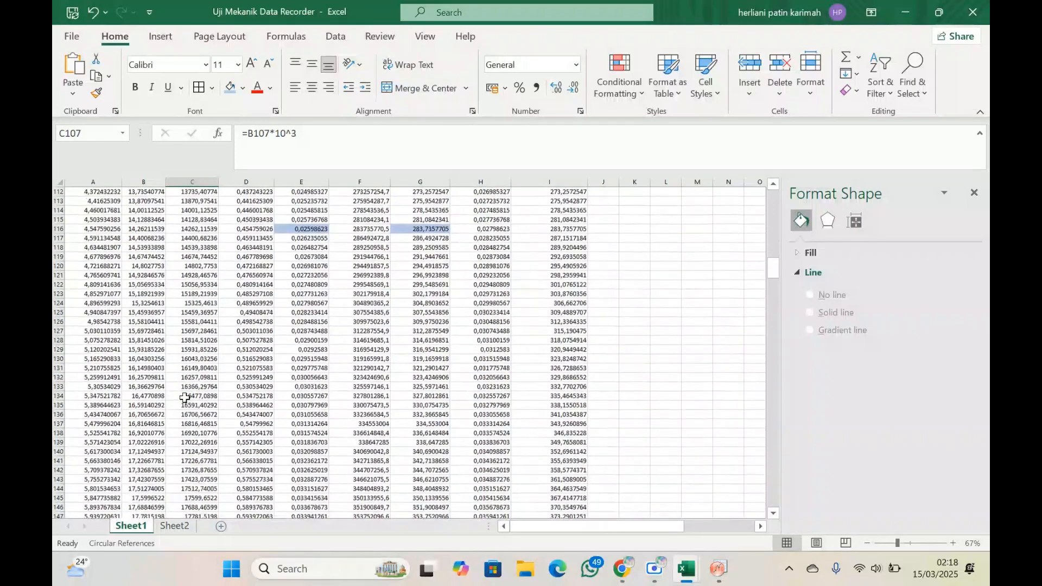
left_click(134, 453)
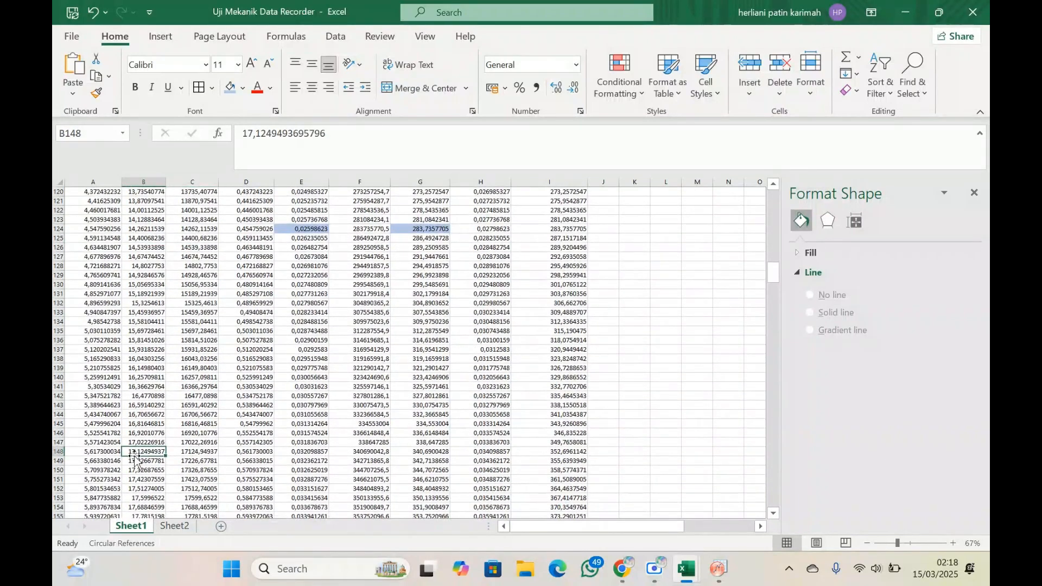
left_click(411, 452)
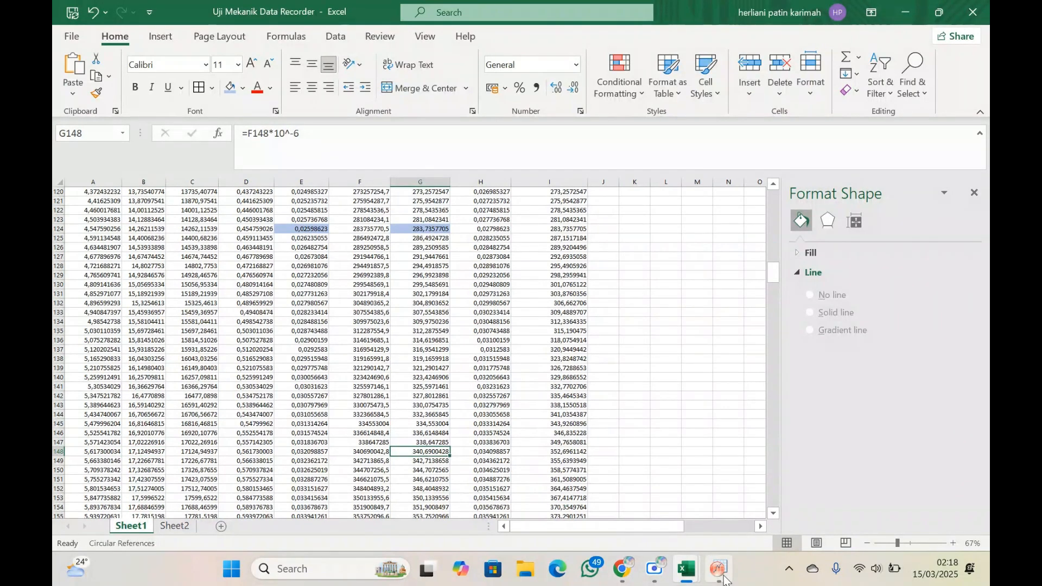
mouse_move(724, 579)
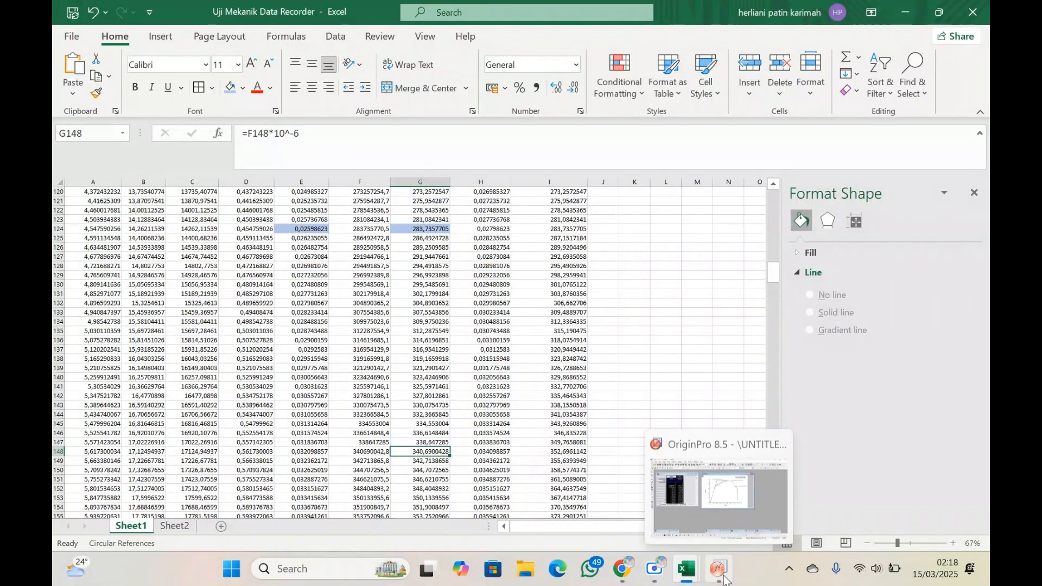
left_click(174, 525)
scroll(206, 427, "down", 6)
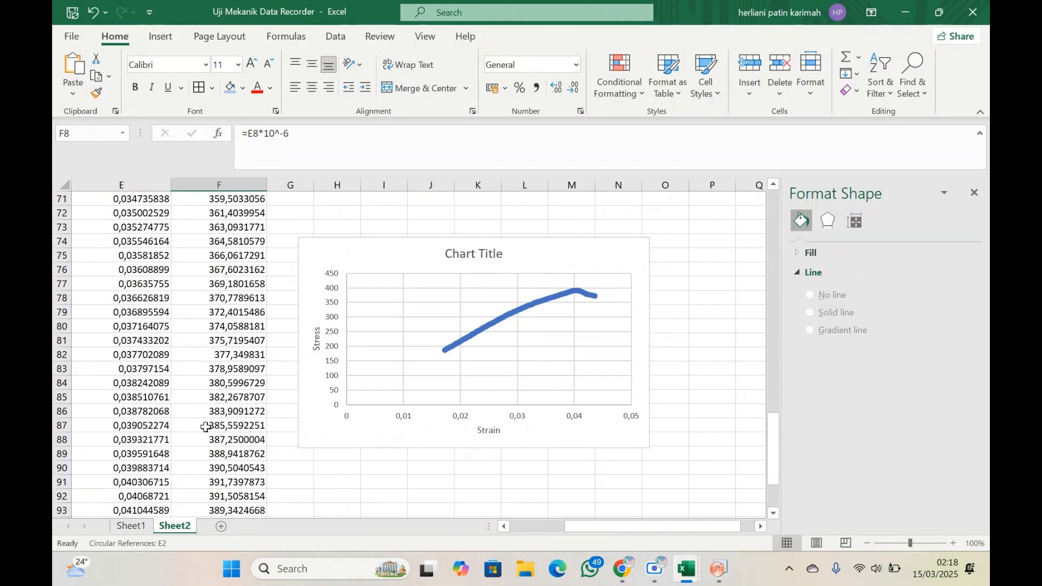
scroll(205, 427, "down", 4)
scroll(205, 427, "up", 9)
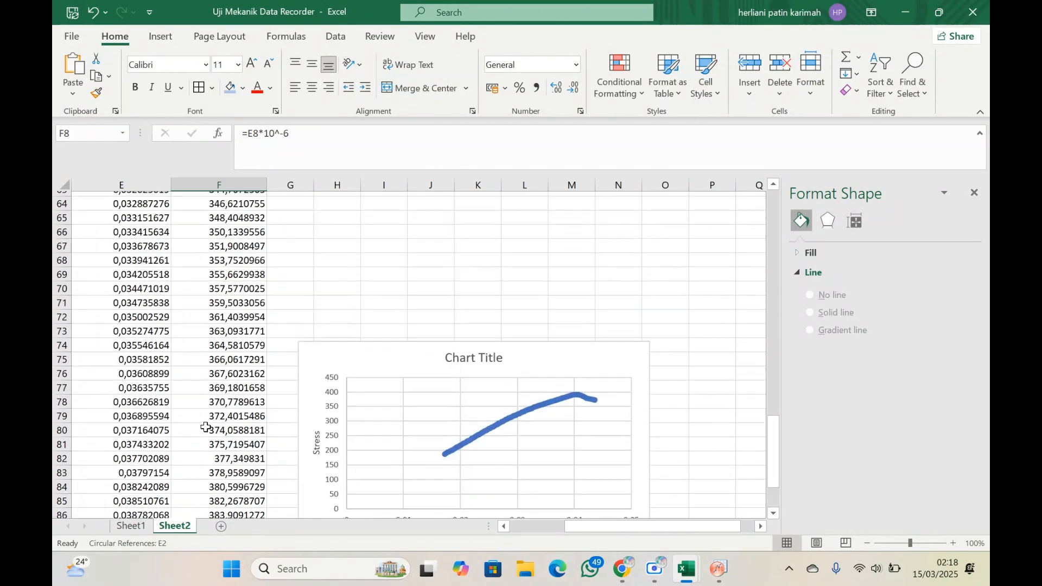
- Highlight the strain and stress cells E61:F61 on Sheet2 with the blue fill
scroll(205, 427, "up", 1)
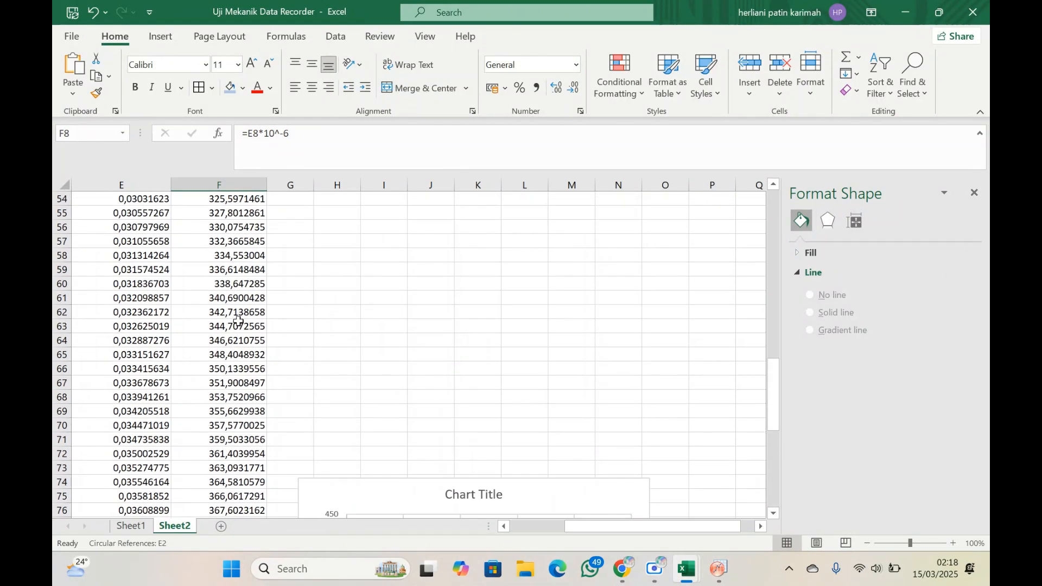
left_click(242, 297)
left_click_drag(162, 297, 206, 298)
left_click(230, 87)
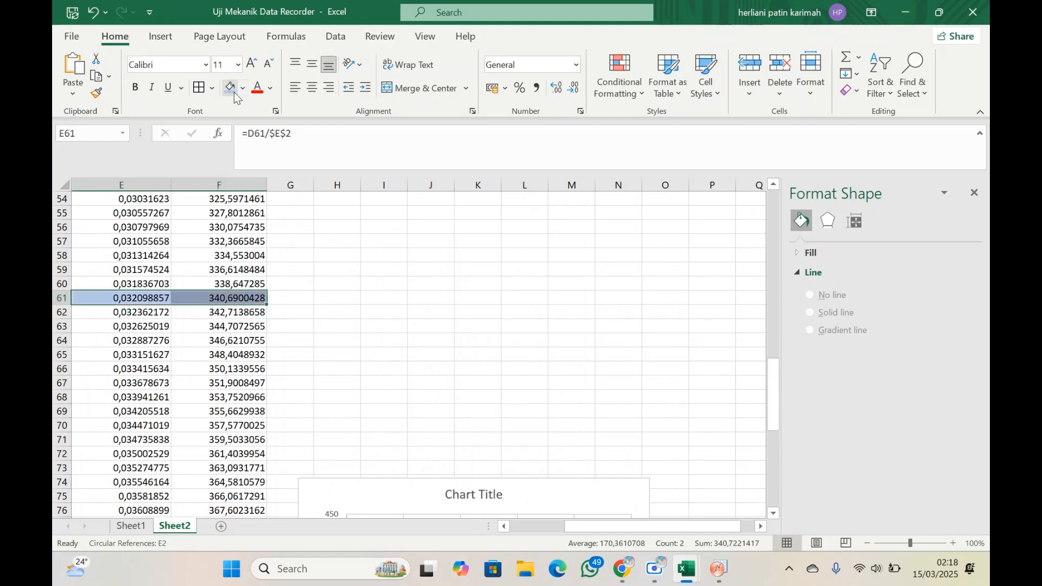
- Delete the original untitled stress-strain chart lower down on Sheet2 and return to the top of the data
scroll(469, 413, "down", 4)
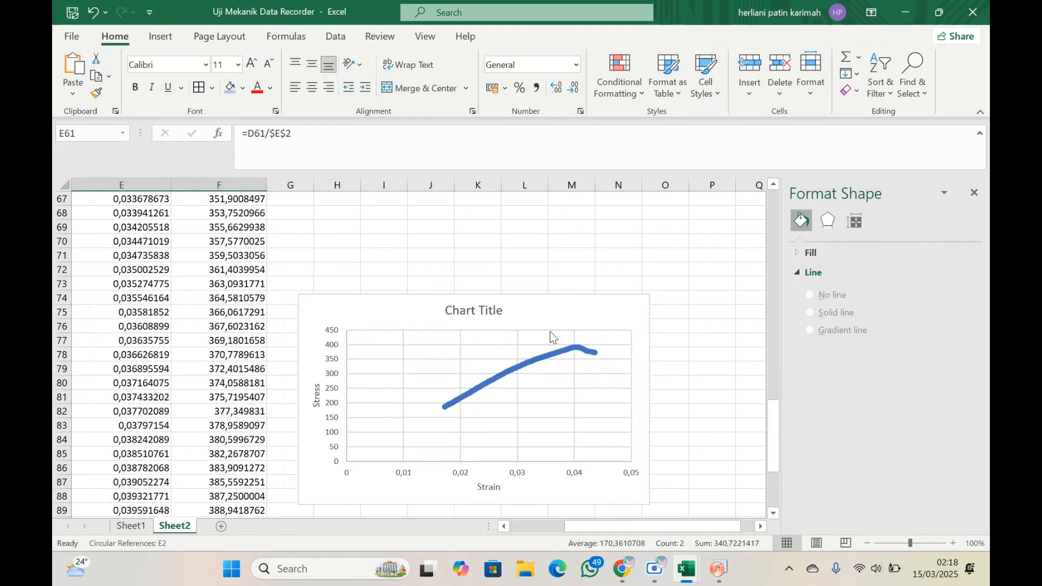
left_click(574, 320)
key("Delete")
scroll(576, 321, "up", 20)
scroll(576, 321, "up", 2)
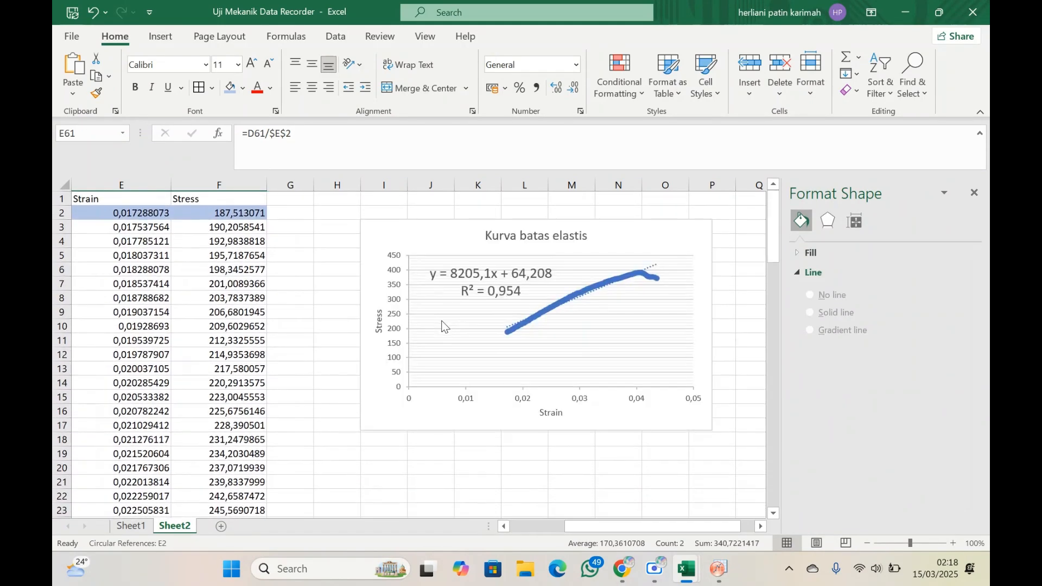
- Open the data series of the "Kurva batas elastis" chart for editing
left_click(442, 326)
left_click(406, 477)
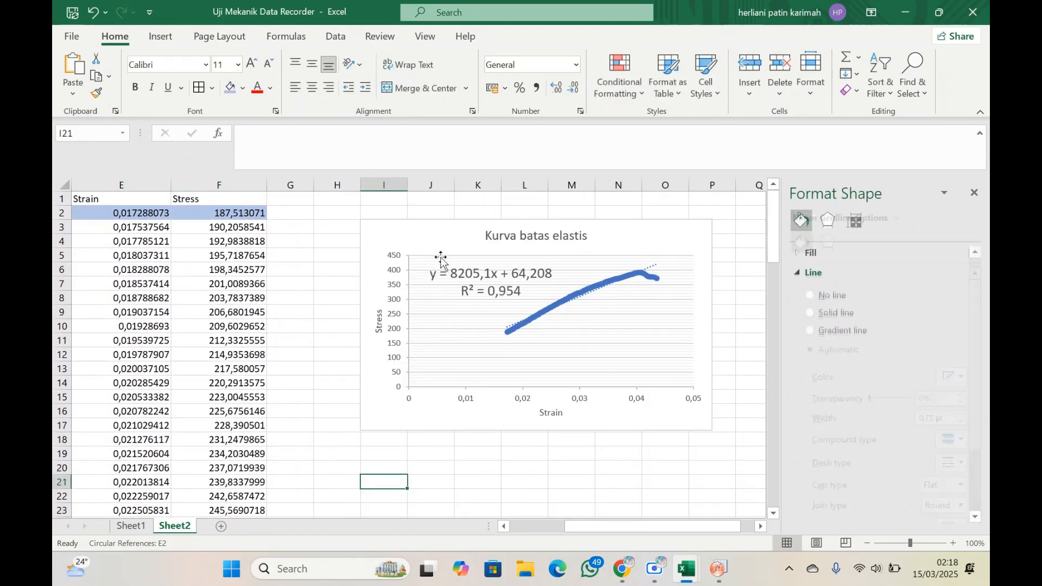
left_click(673, 237)
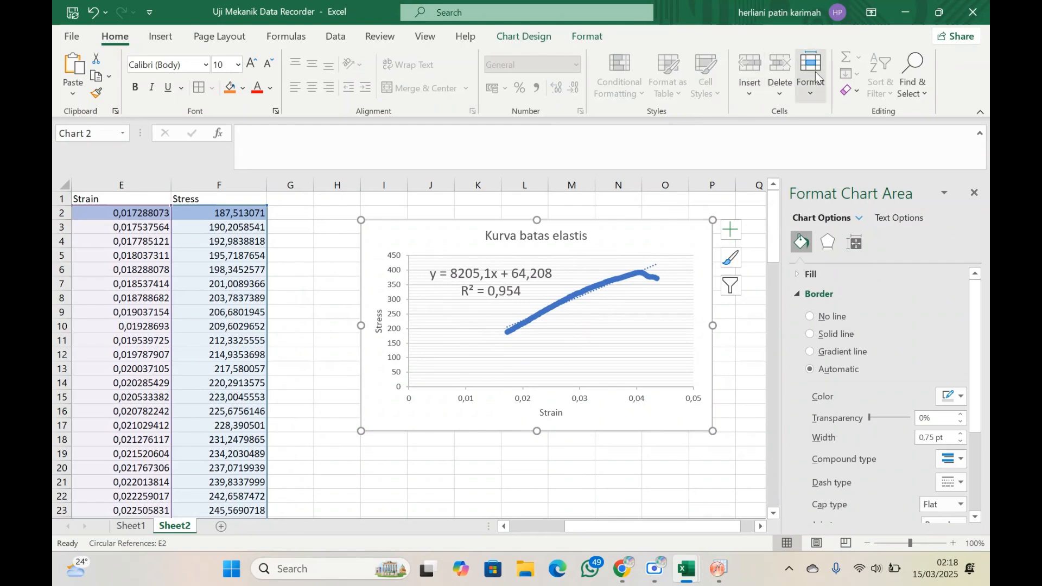
left_click(523, 33)
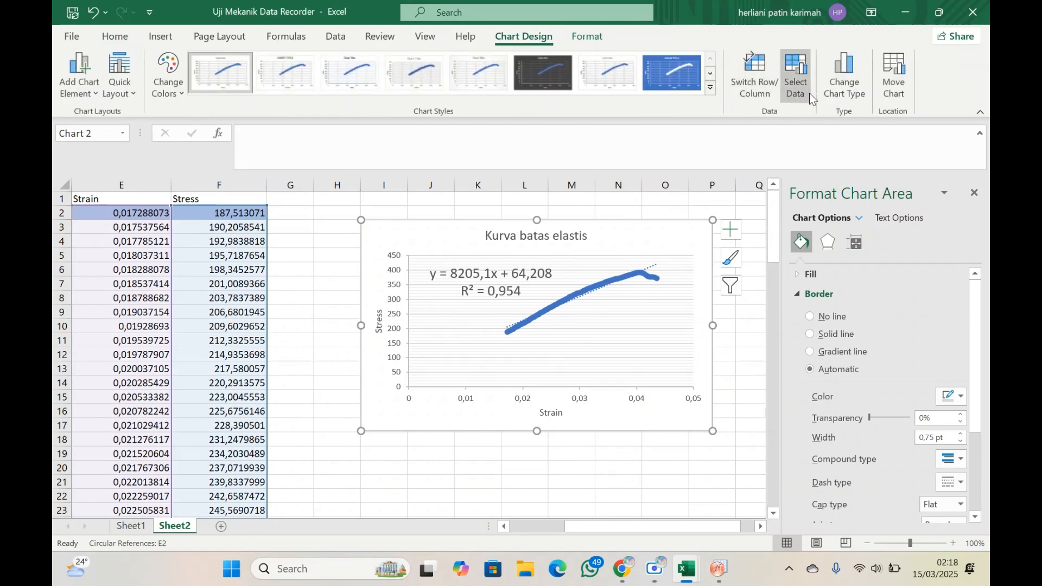
left_click(807, 93)
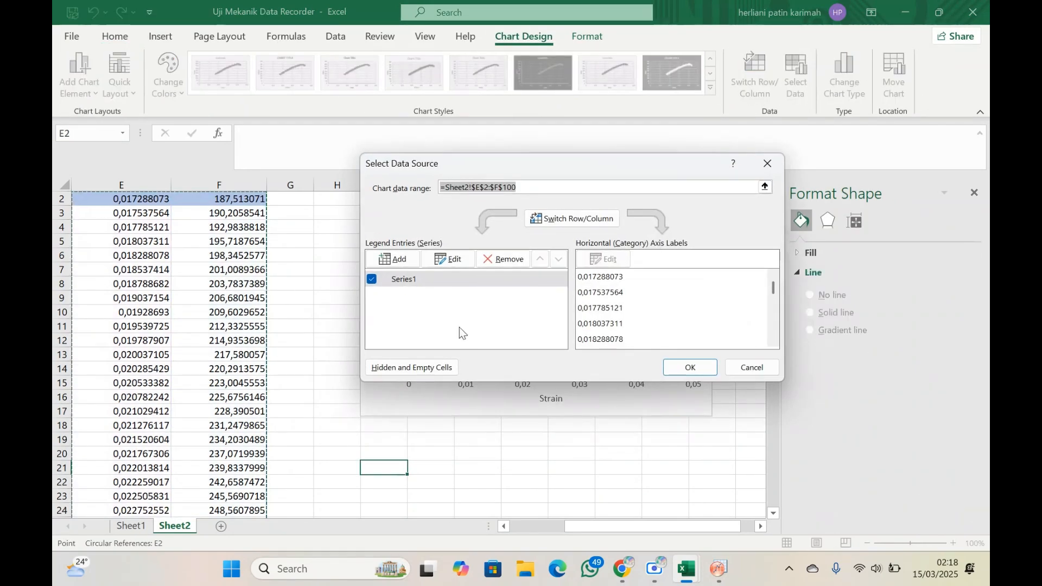
left_click(437, 263)
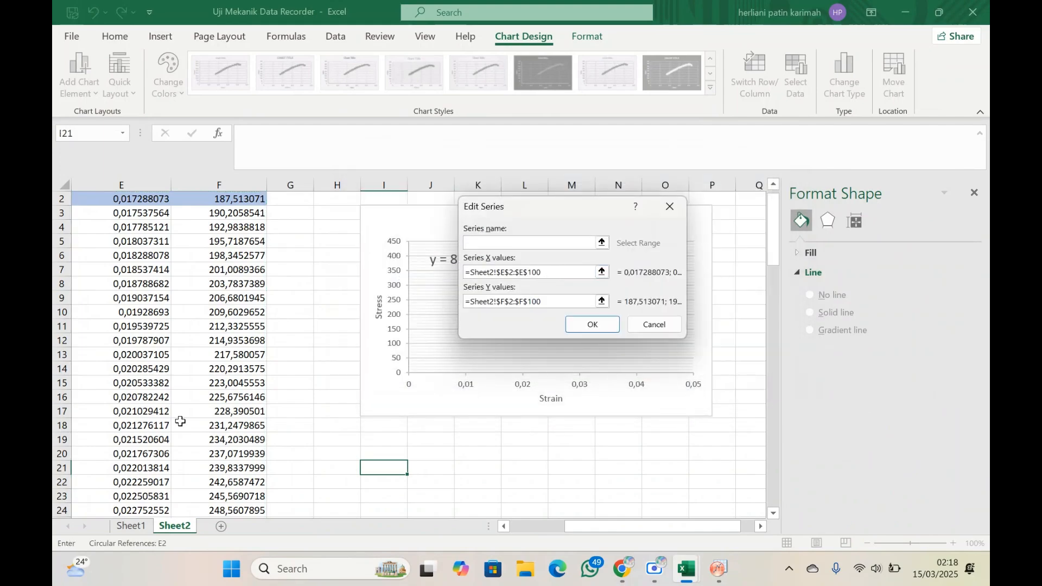
- Look through the Sheet2 strain and stress rows, including highlighted rows 37 and 61, for the end of the elastic range
scroll(249, 403, "down", 9)
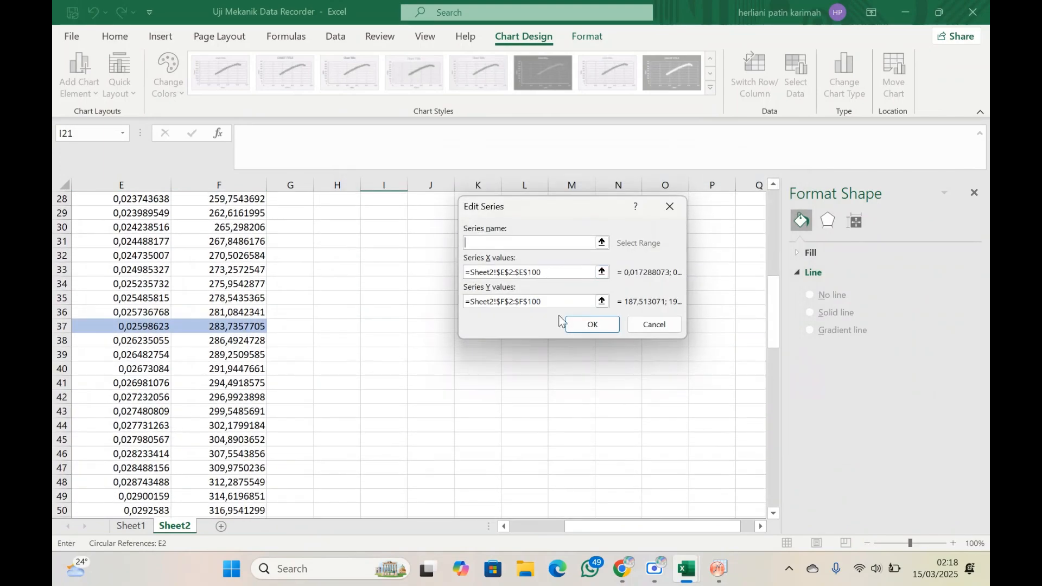
scroll(245, 506, "down", 8)
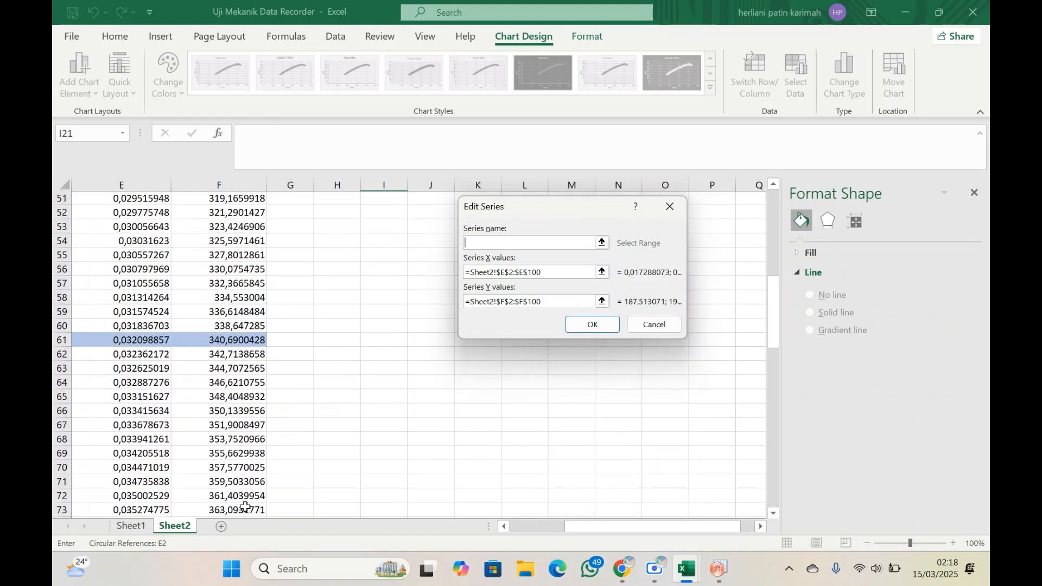
scroll(317, 286, "up", 9)
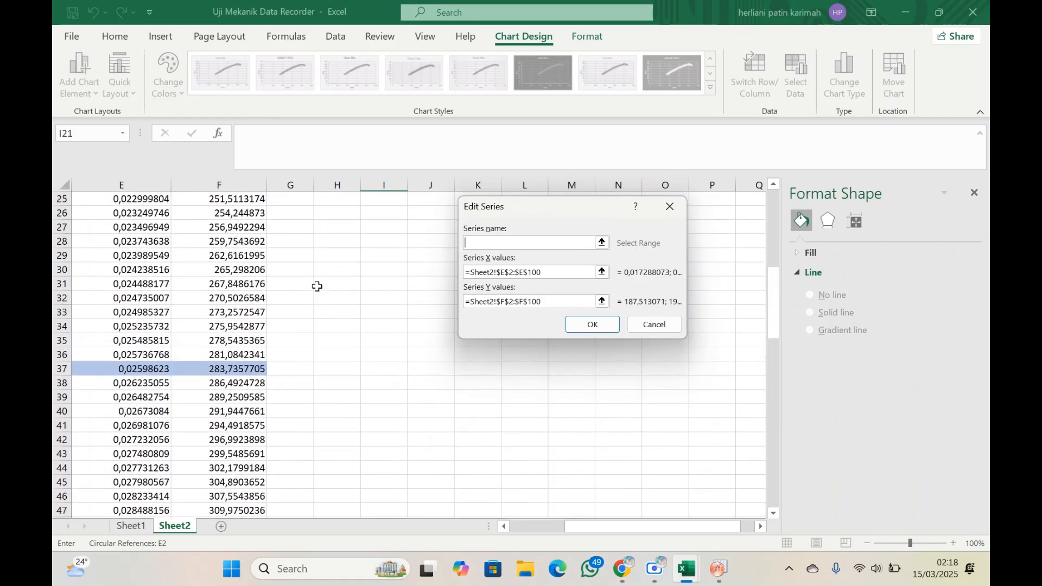
scroll(317, 286, "up", 8)
scroll(317, 286, "down", 15)
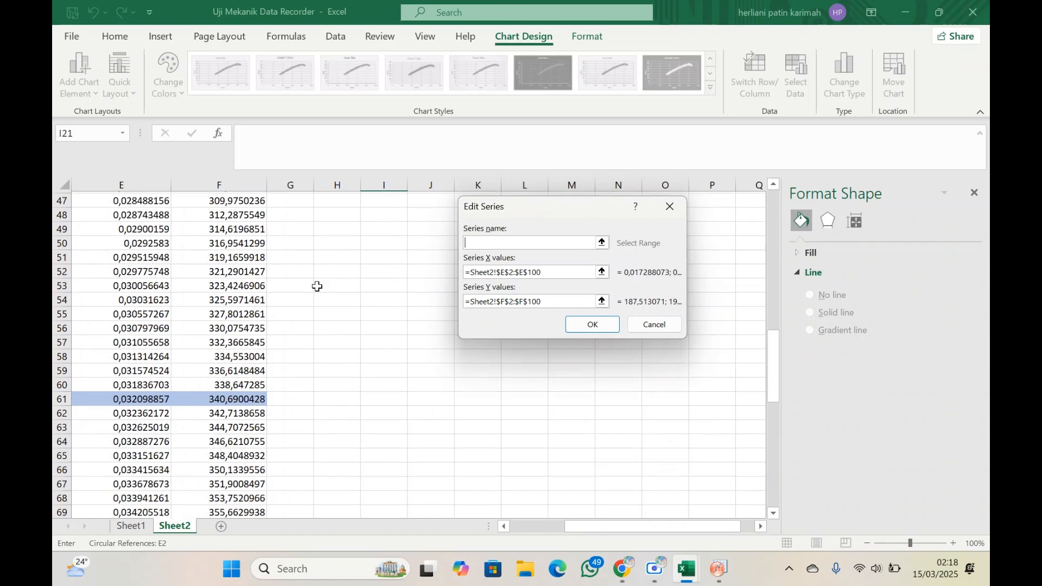
scroll(317, 286, "down", 10)
scroll(317, 286, "down", 3)
scroll(317, 286, "up", 17)
scroll(317, 286, "down", 3)
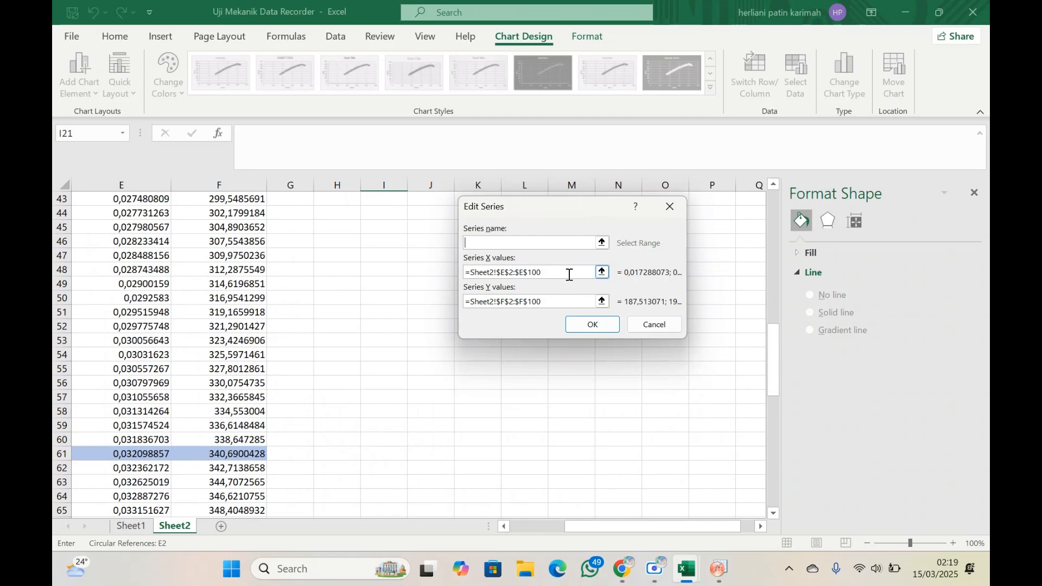
- Name the chart's data series "Batas Elastis"
left_click(557, 276)
left_click(538, 244)
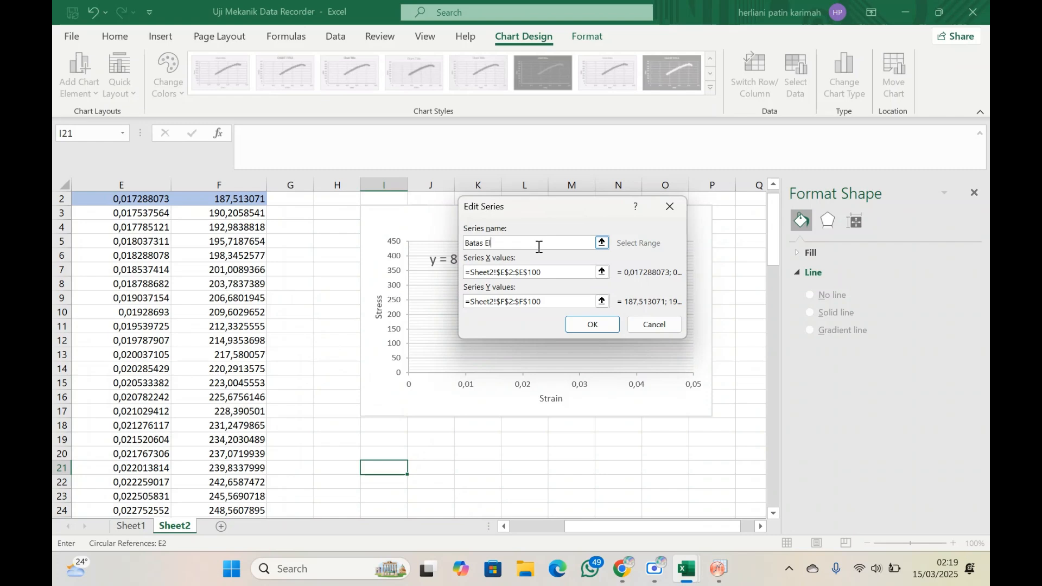
type("Batas Elastis")
- Limit the series to Sheet2 E2:E61 for the X values and F2:F61 for the Y values, and apply the data source
left_click(549, 273)
key("BackSpace")
key("BackSpace")
key("BackSpace")
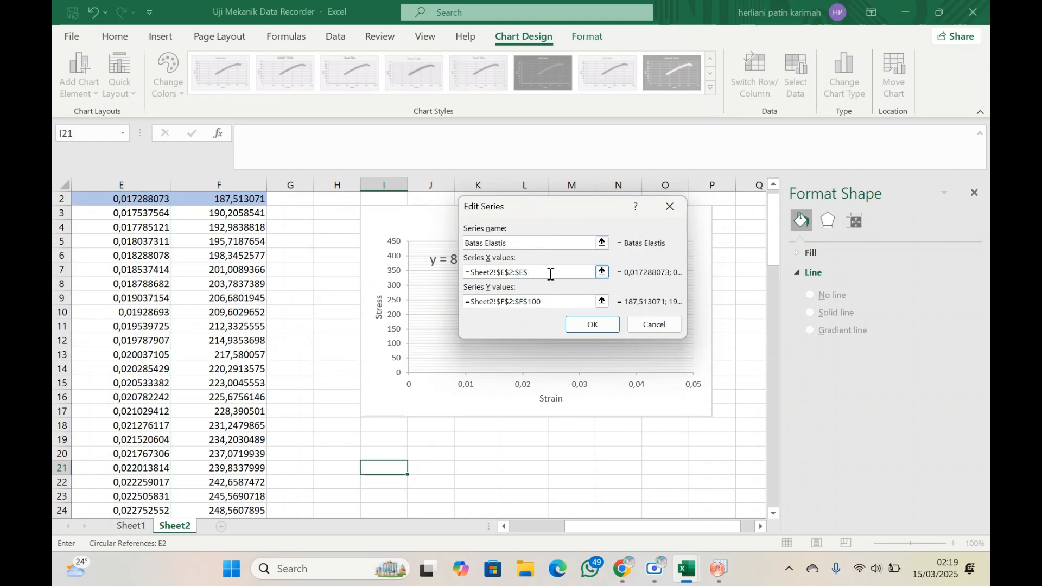
type("61")
left_click(568, 302)
key("BackSpace")
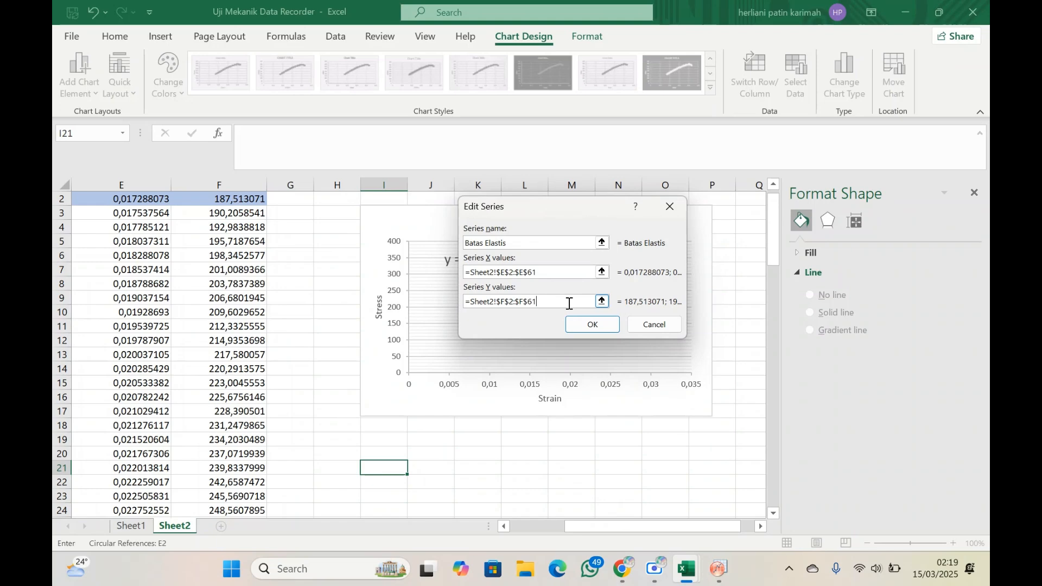
left_click(584, 324)
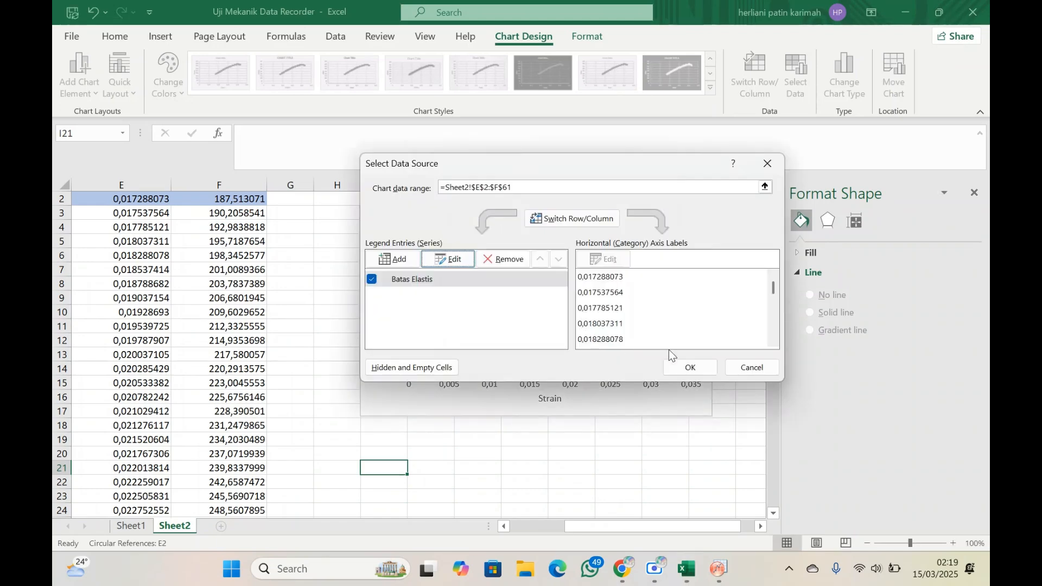
left_click(683, 373)
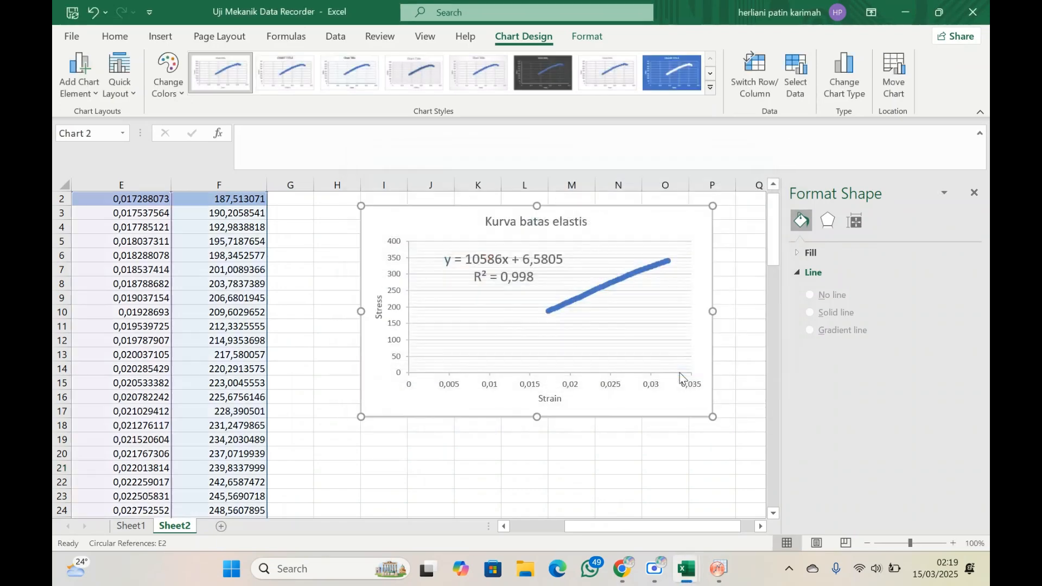
- Check the chart's trendline equation and the source values in row 138 on Sheet1
left_click(509, 273)
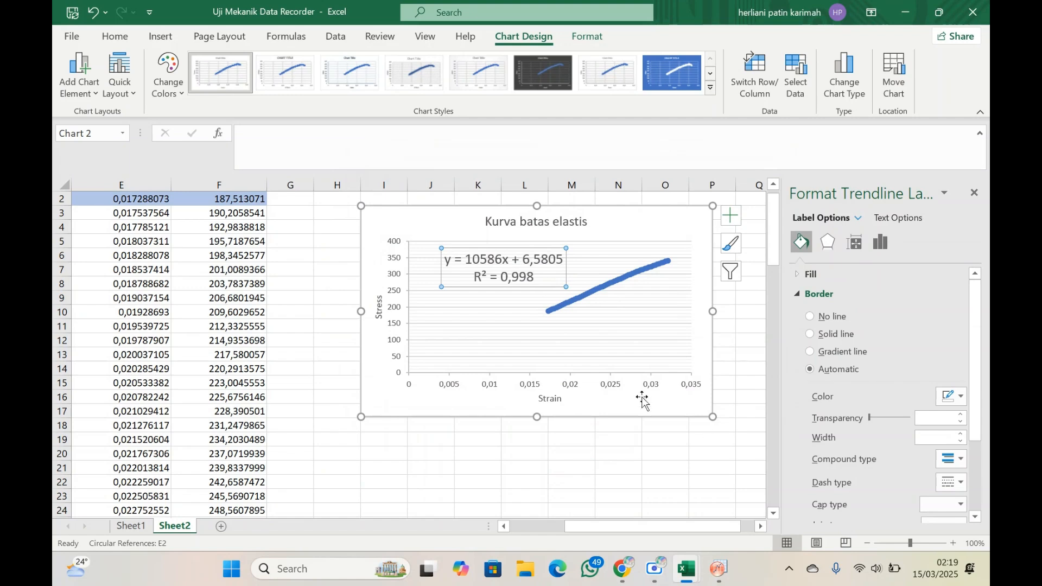
mouse_move(689, 575)
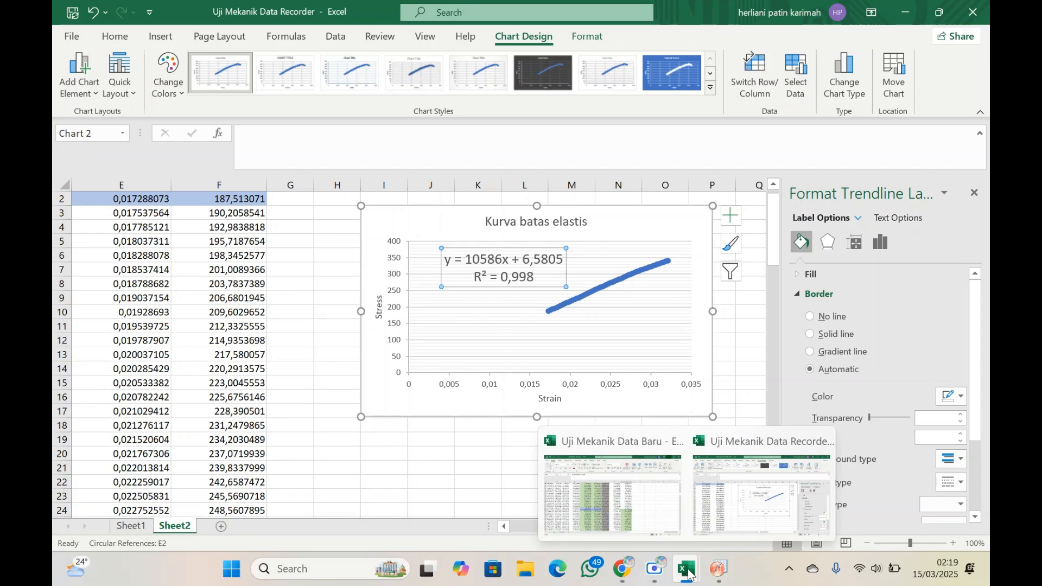
left_click(130, 526)
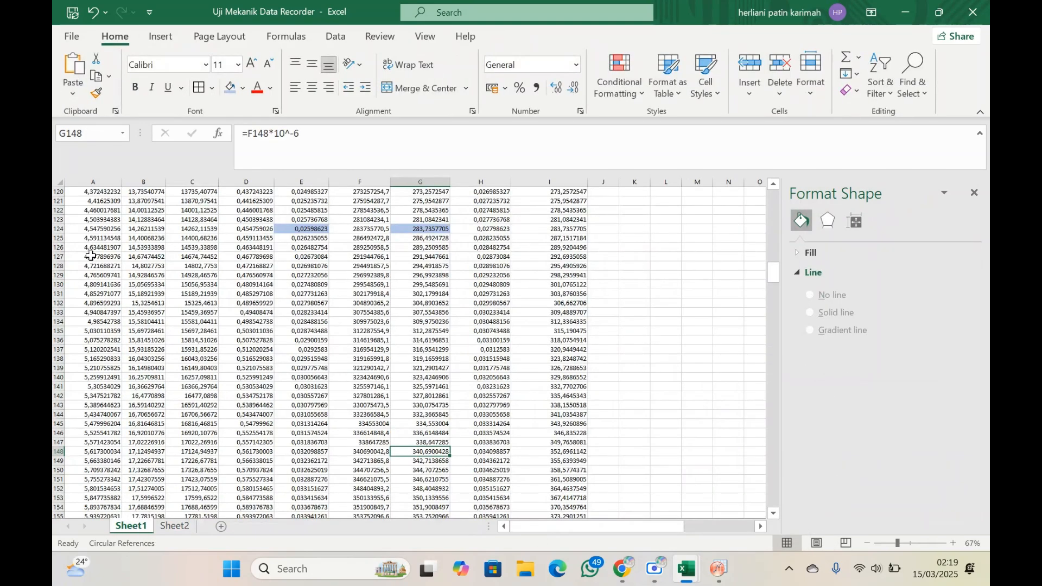
left_click(111, 361)
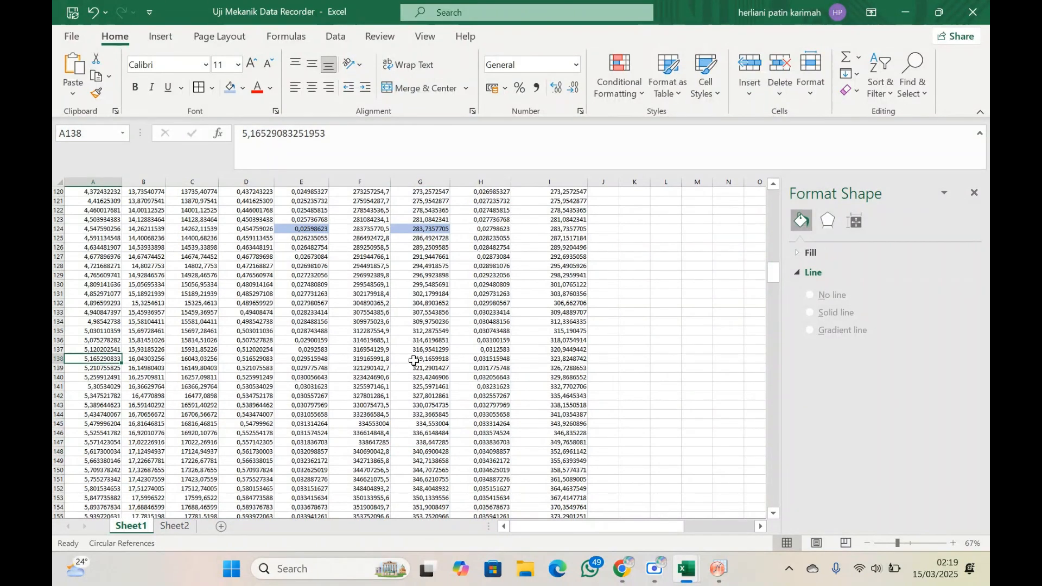
left_click(414, 361)
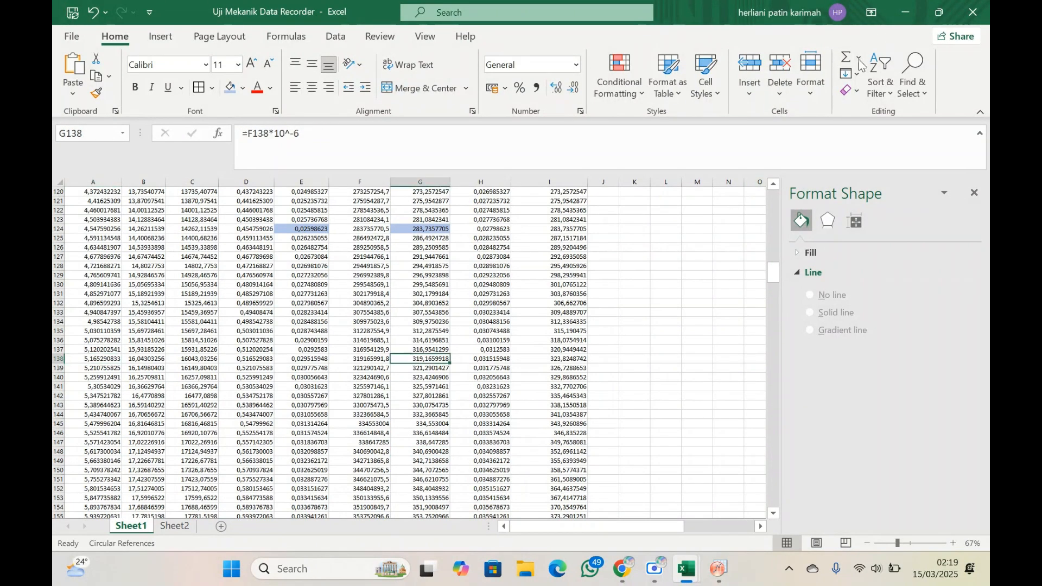
- Highlight the strain and stress cells E51:F51 on Sheet2 with the blue fill
left_click(174, 526)
scroll(233, 382, "down", 3)
scroll(234, 381, "down", 8)
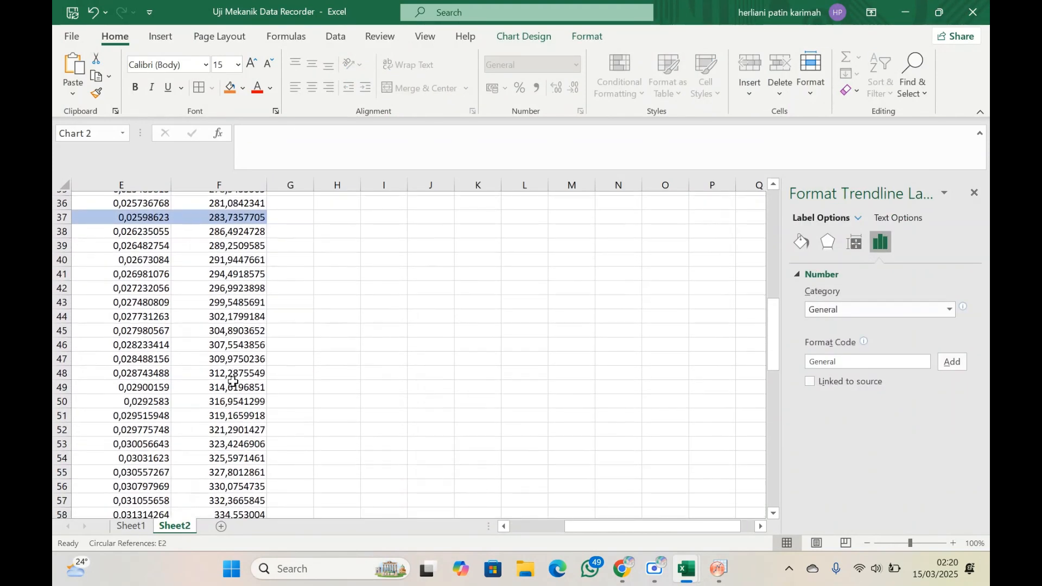
left_click(213, 415)
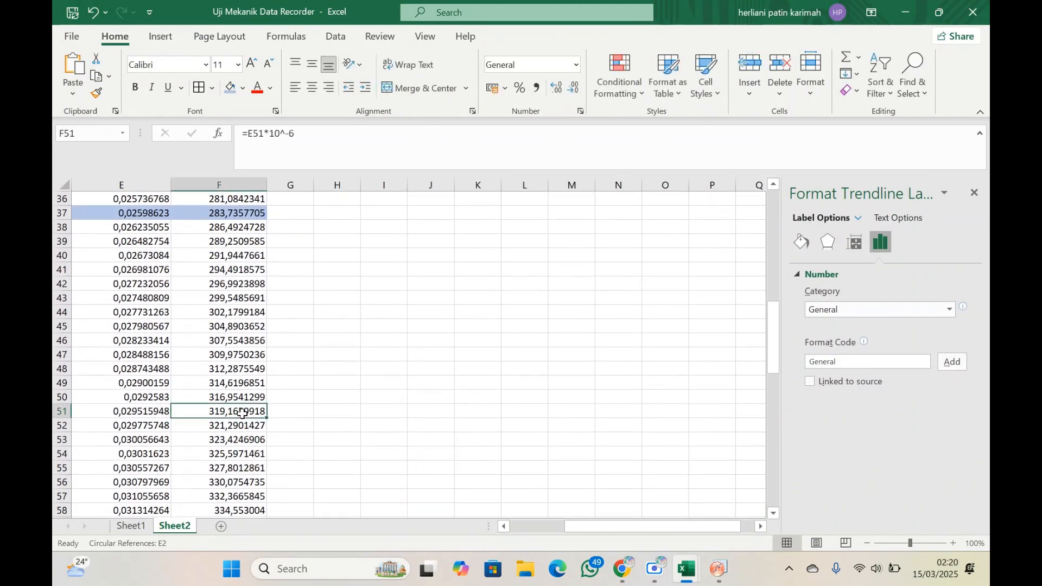
left_click(113, 408)
left_click_drag(114, 408, 195, 410)
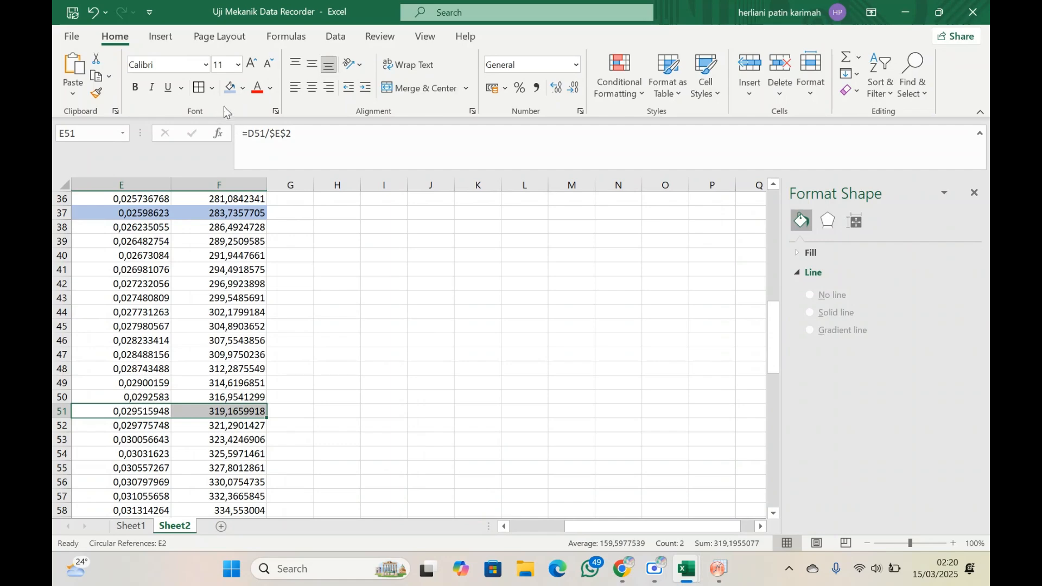
left_click(228, 92)
- Edit the Batas Elastis series of the Kurva batas elastis chart, setting its X values to Sheet2 E2:E51
scroll(301, 383, "up", 12)
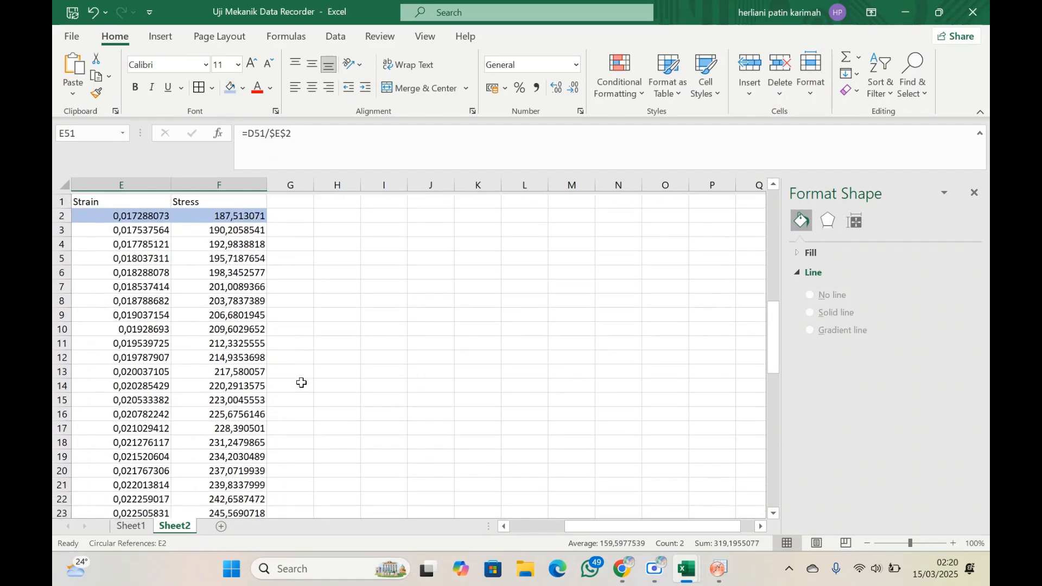
left_click(410, 244)
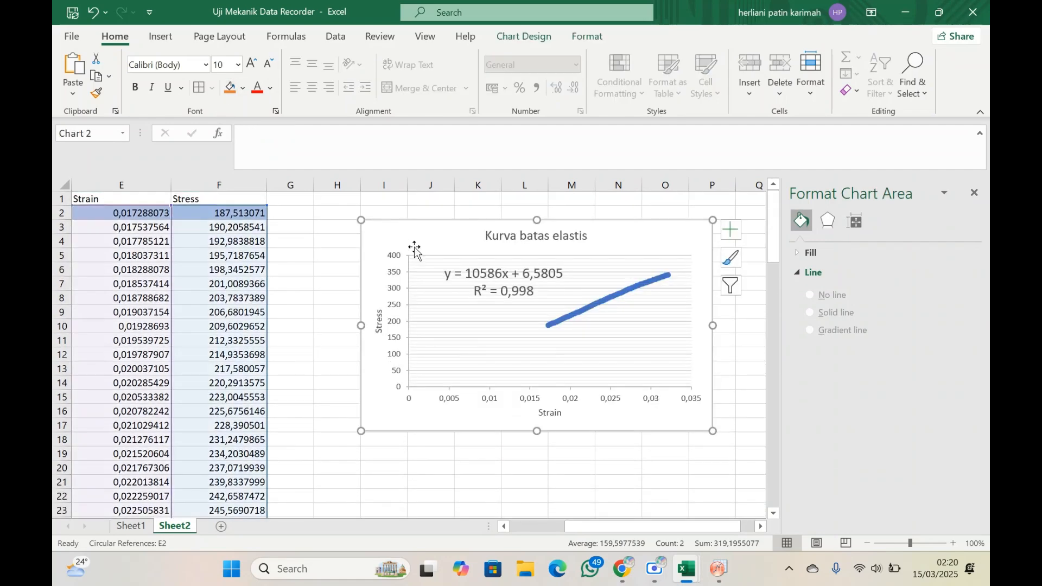
left_click(510, 38)
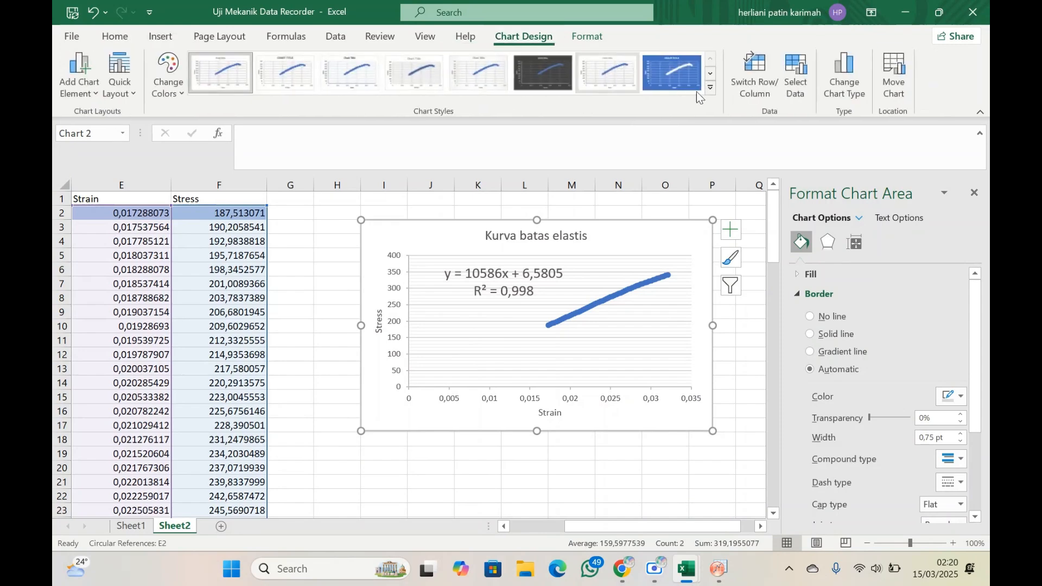
left_click(794, 87)
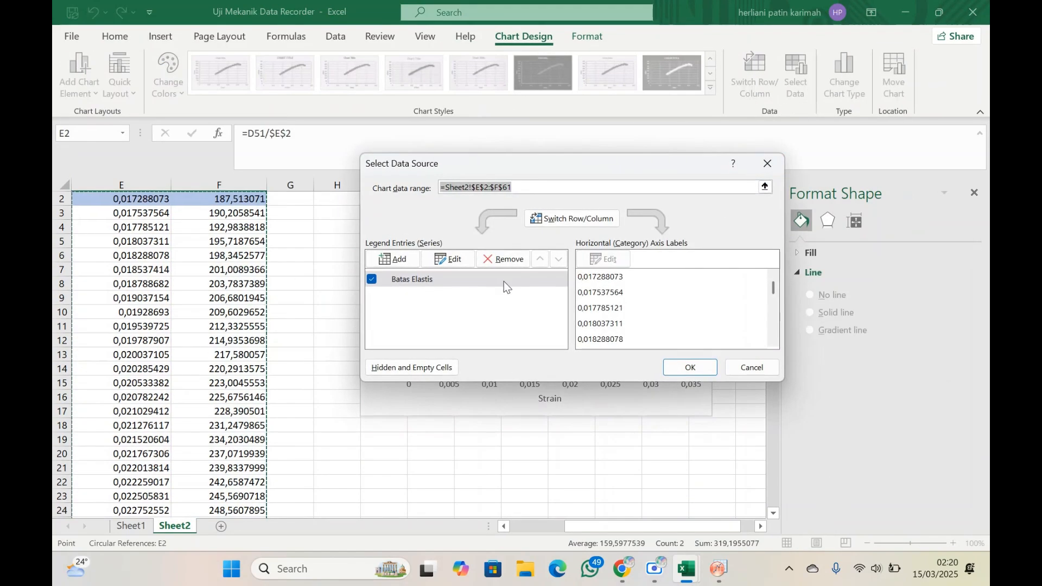
left_click(448, 261)
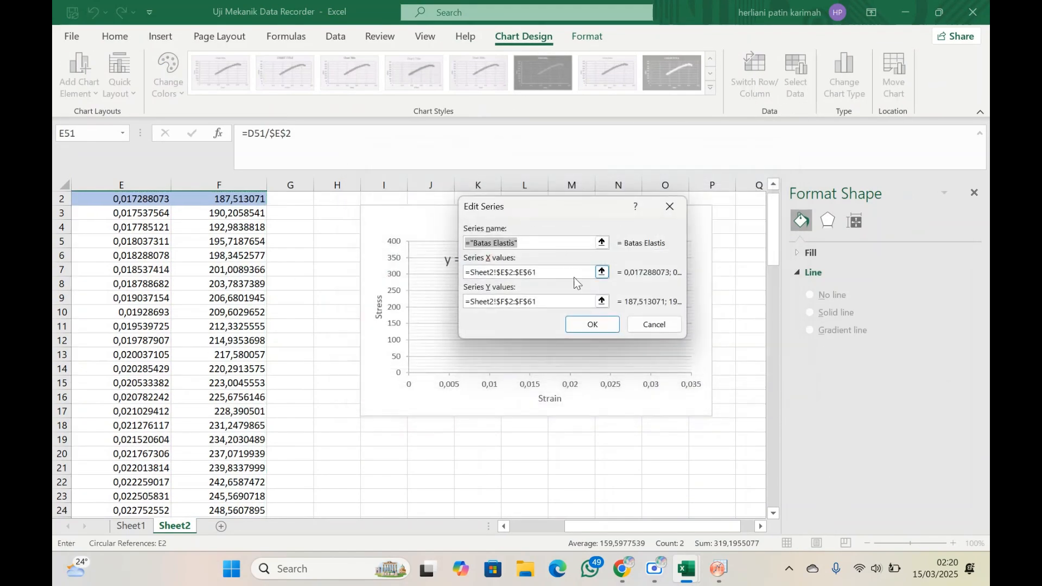
left_click(561, 276)
key("BackSpace")
key("BackSpace")
type("51")
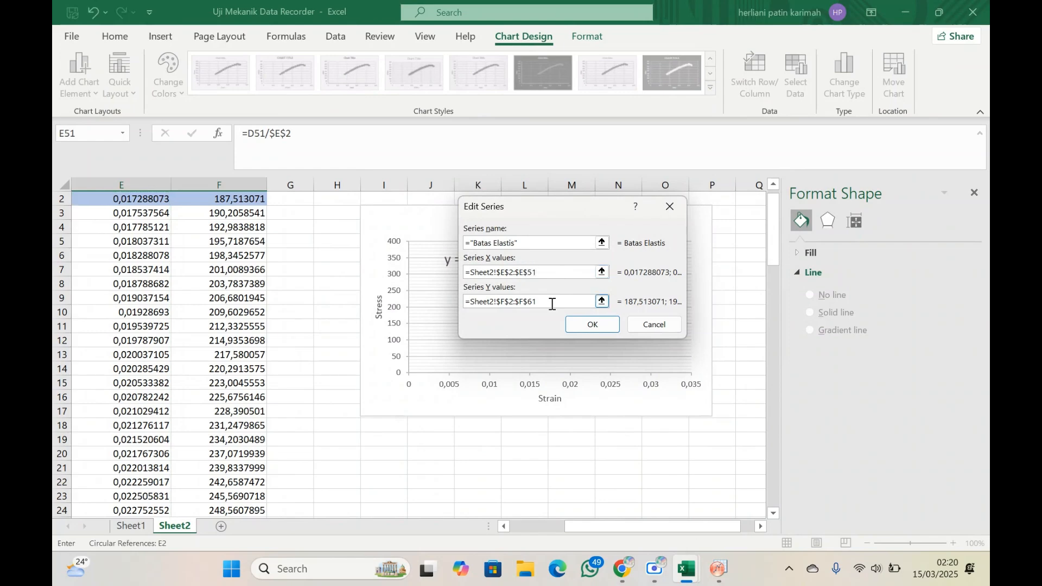
- Set the series Y values to Sheet2 F2:F51 and apply the chart's data source
left_click(553, 302)
key("BackSpace")
key("BackSpace")
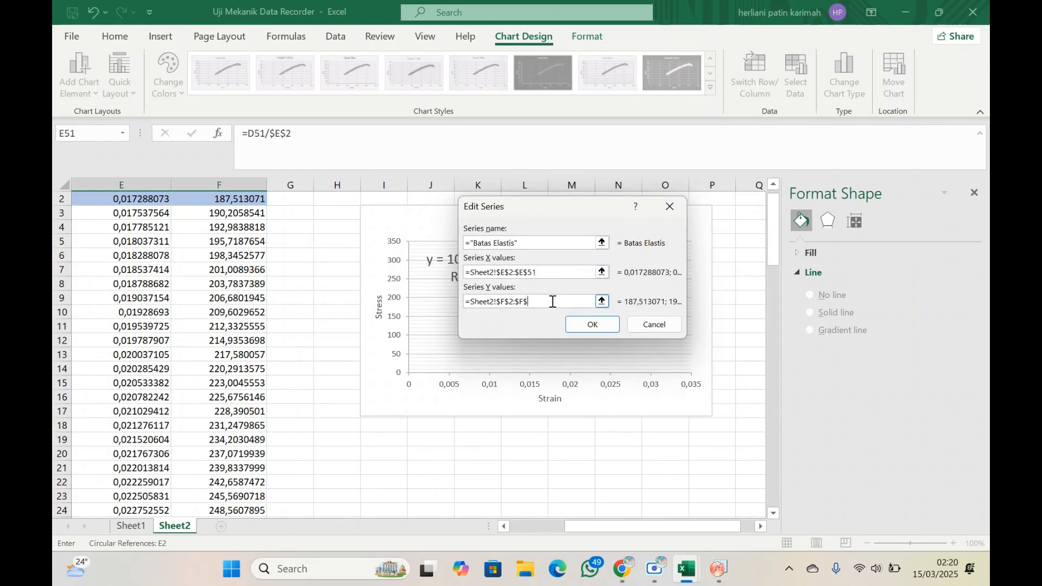
type("51")
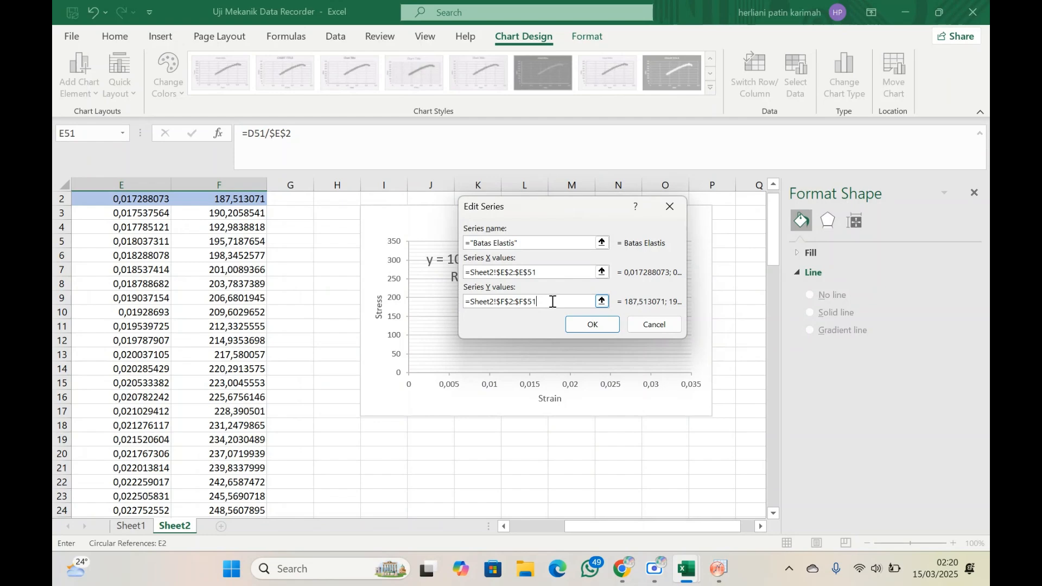
left_click(586, 328)
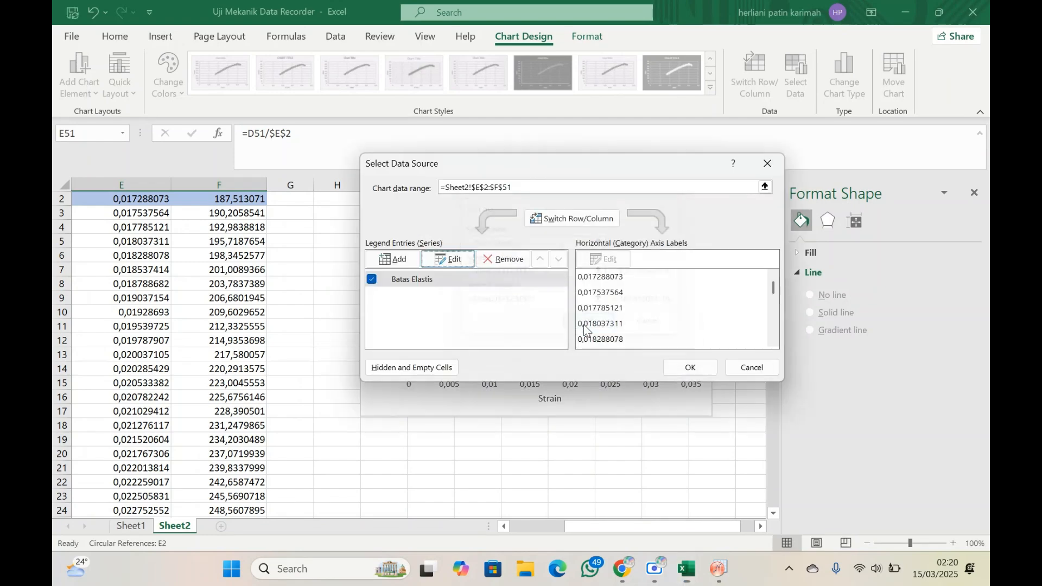
left_click(685, 370)
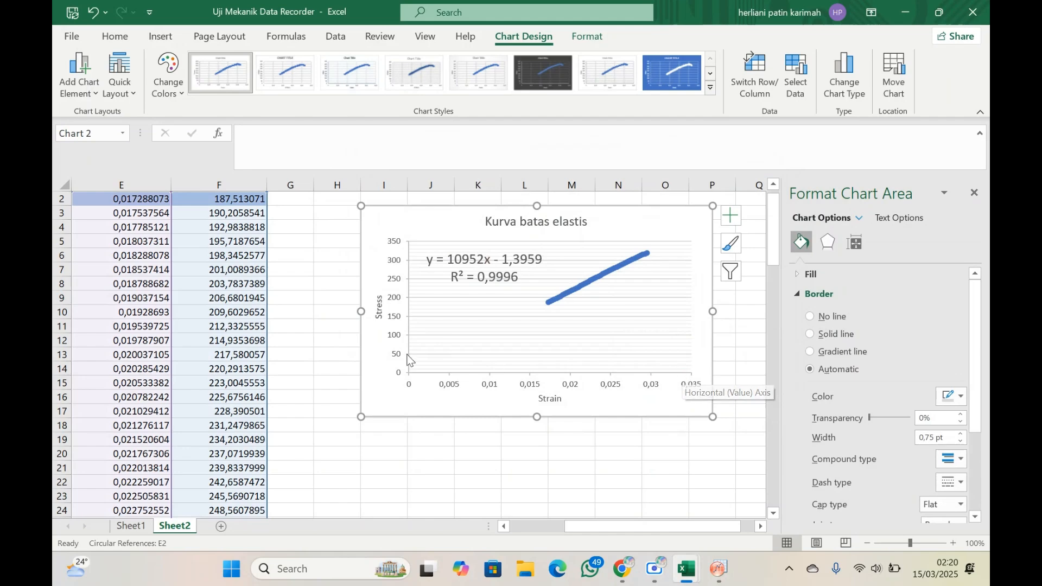
- Examine the chart's trendline equation and the highlighted strain and stress values in row 51 on Sheet2
left_click(319, 332)
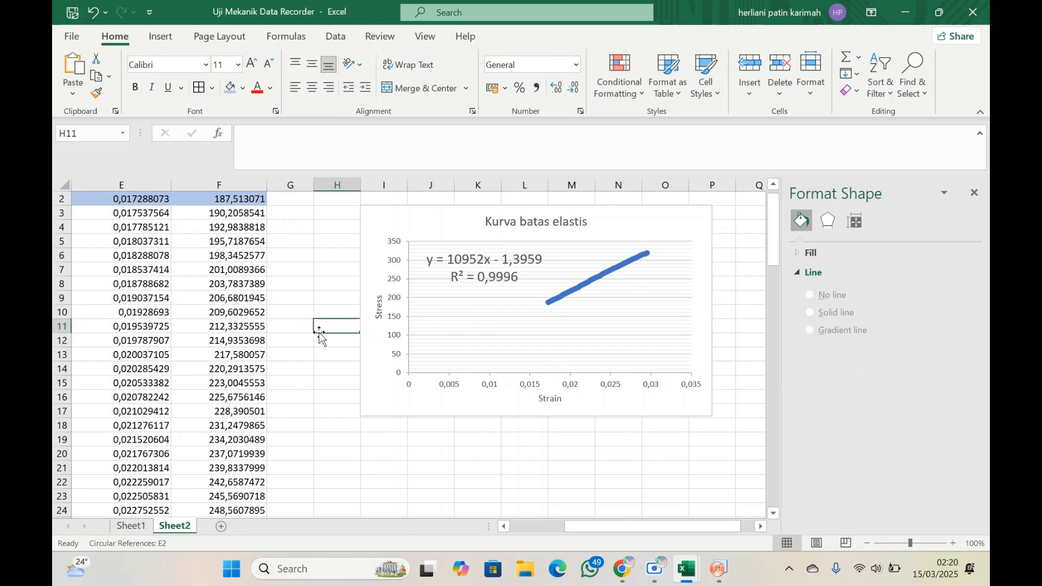
left_click(333, 293)
scroll(333, 292, "down", 4)
scroll(332, 292, "down", 6)
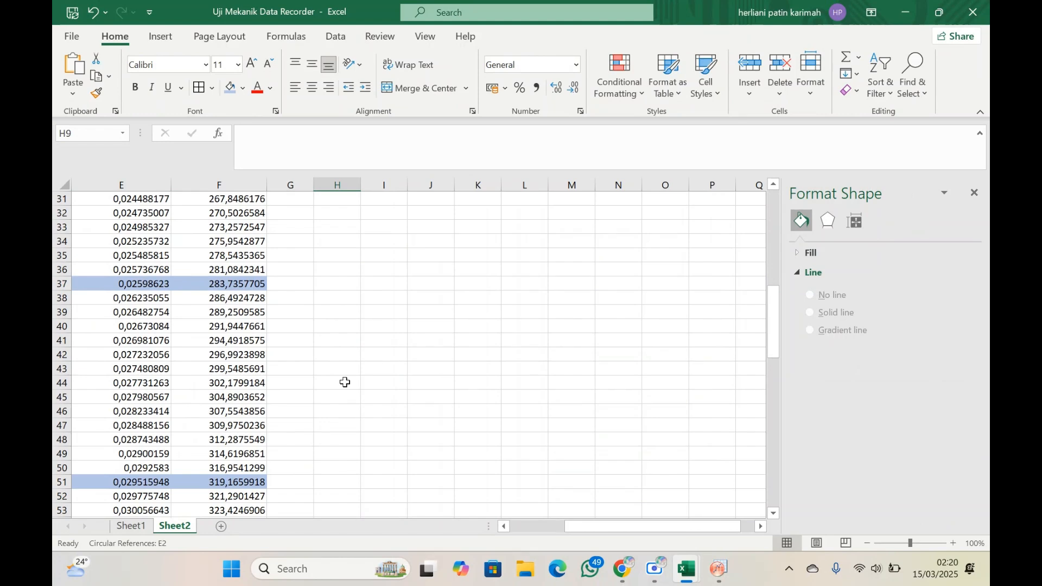
left_click(351, 328)
scroll(351, 328, "down", 3)
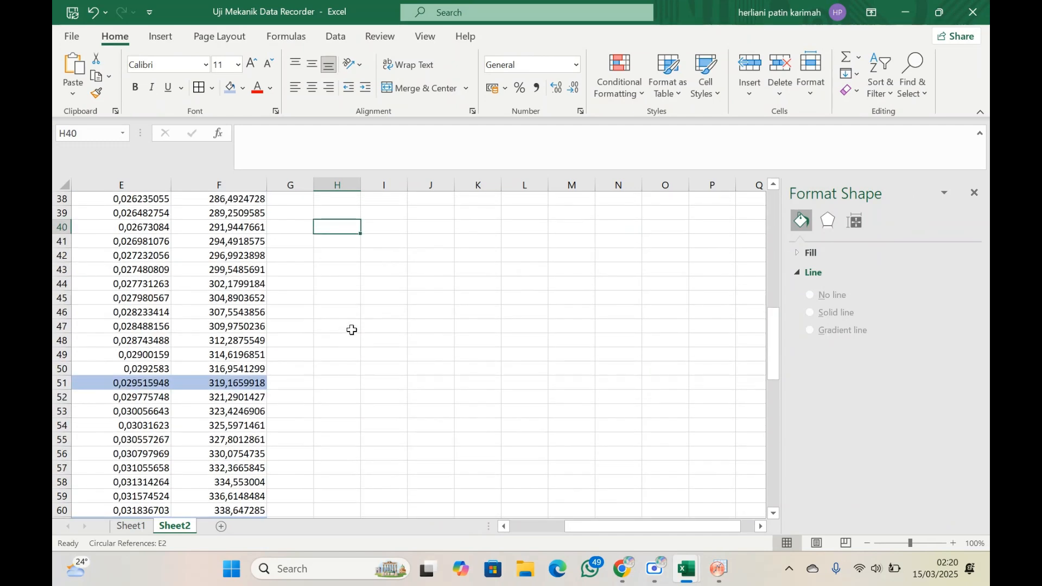
left_click_drag(148, 383, 235, 392)
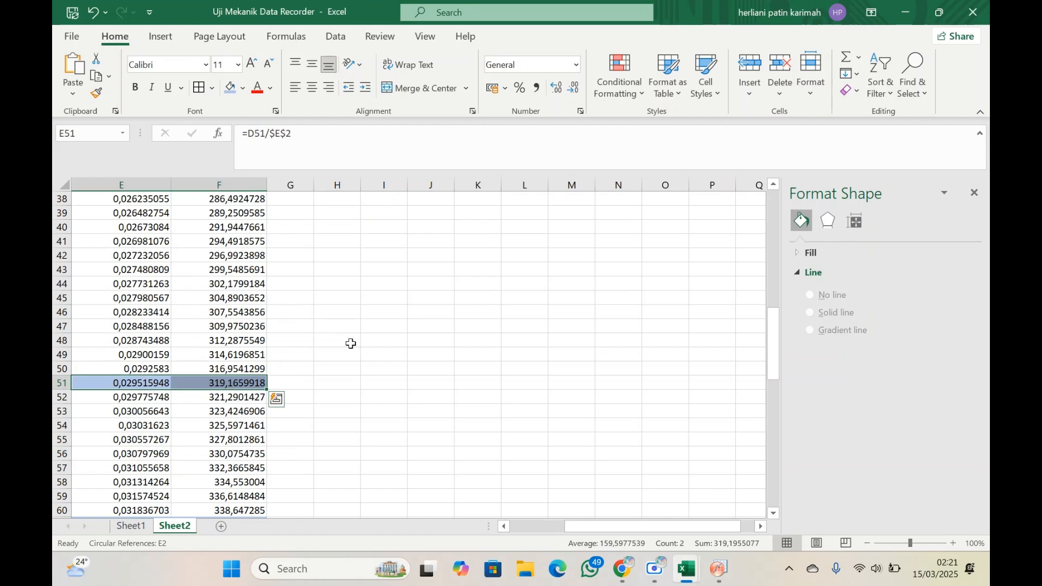
- Copy the strain and MPa stress cells E138 and G138 on Sheet1
left_click(133, 526)
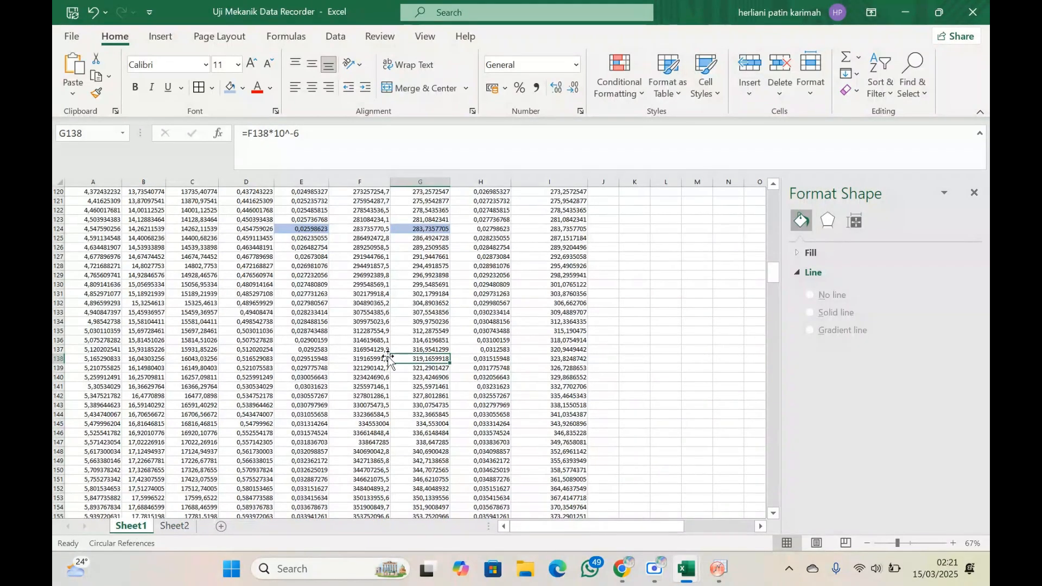
left_click(320, 358)
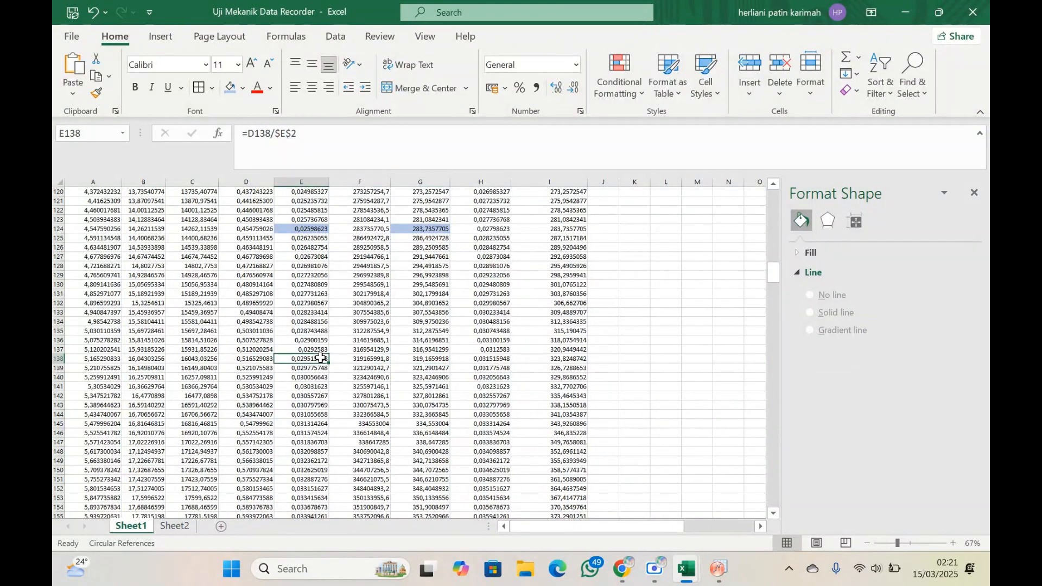
left_click(423, 359, "ctrl")
key("ctrl+c")
scroll(584, 347, "up", 20)
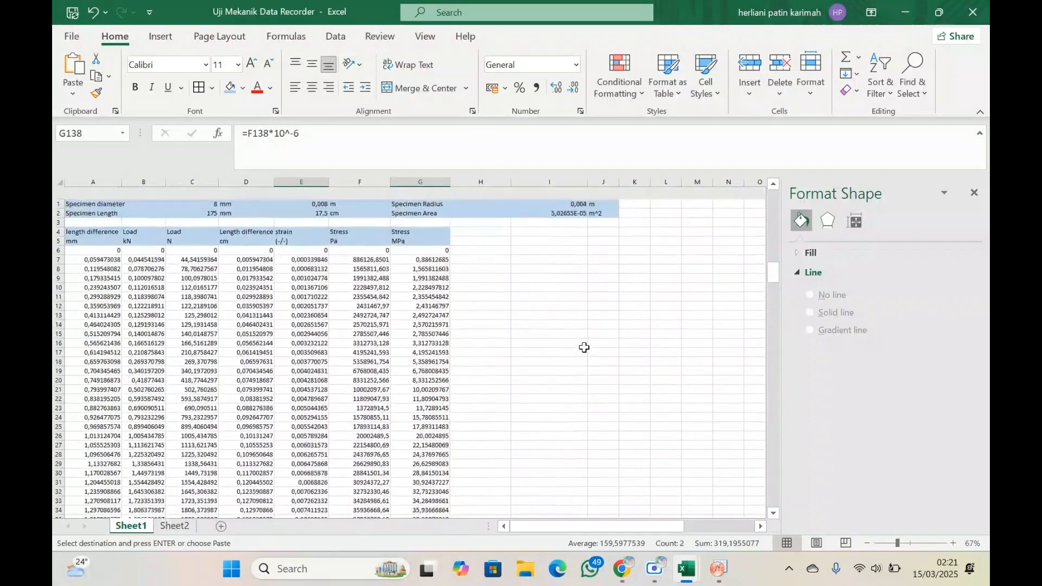
- Paste the copied strain and stress as values only into the E (Batas Elastis) row of the Titik table, starting at T4
scroll(584, 347, "right", 10)
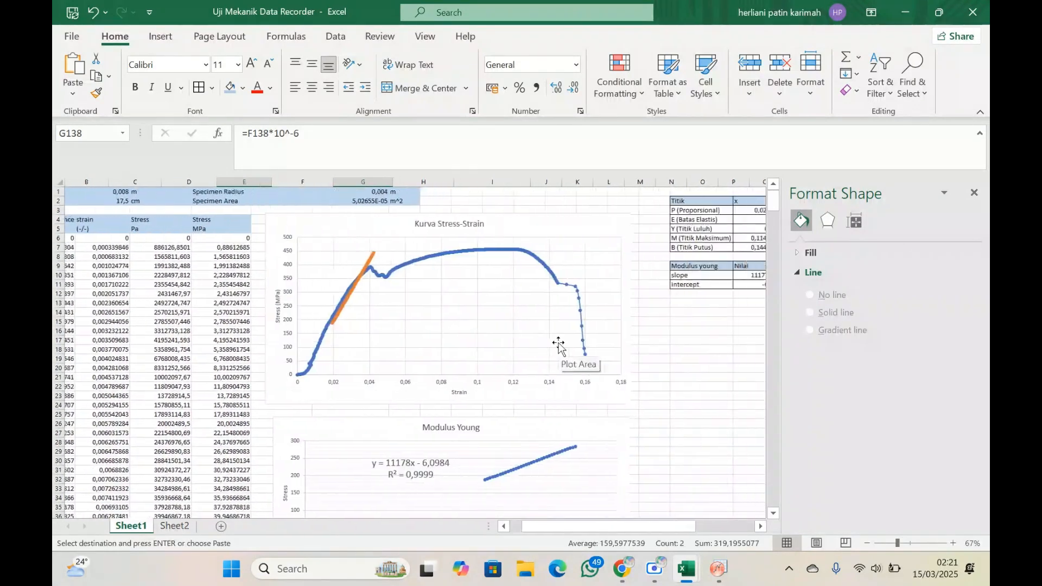
left_click(574, 219)
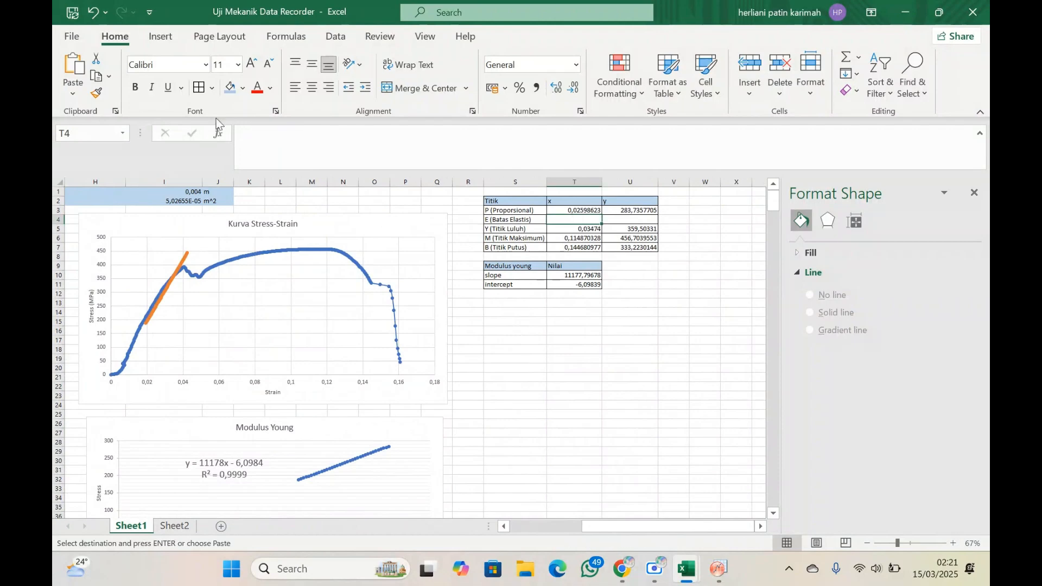
left_click(73, 90)
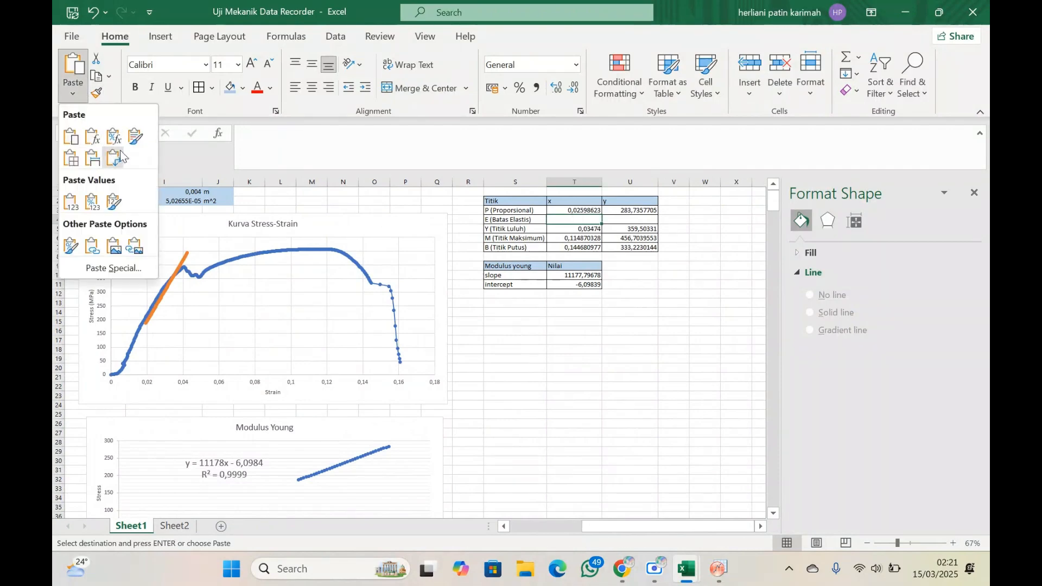
left_click(70, 201)
left_click(574, 351)
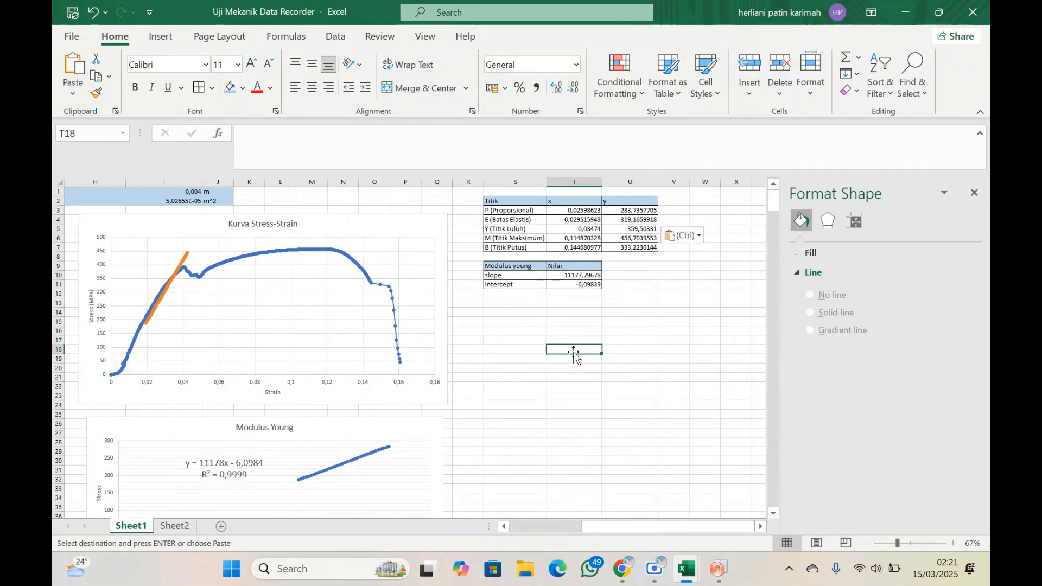
- Review the Kurva batas elastis chart and the highlighted strain and stress rows on Sheet2
scroll(574, 352, "down", 15)
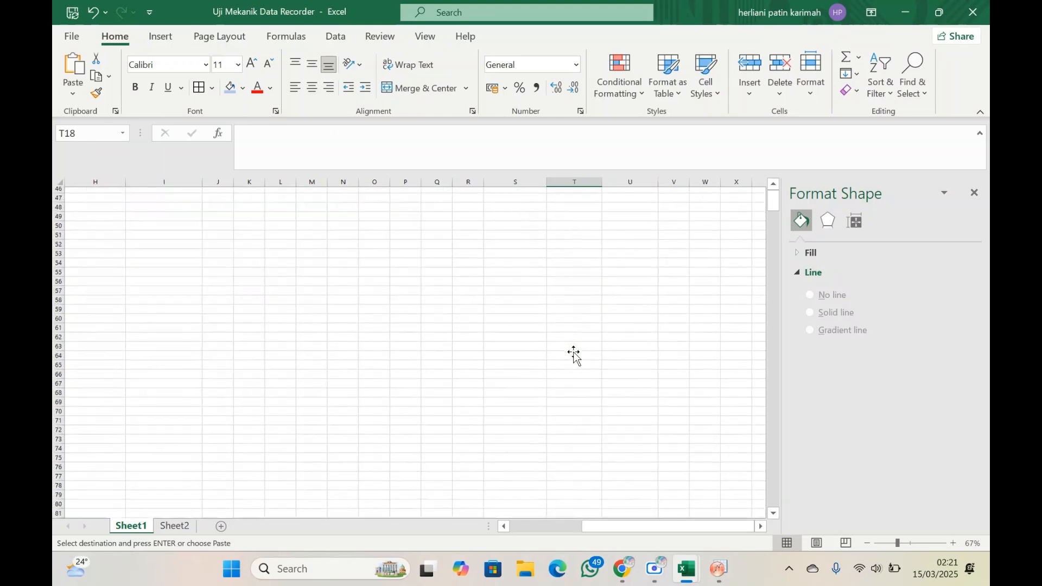
scroll(574, 352, "left", 3)
left_click(174, 526)
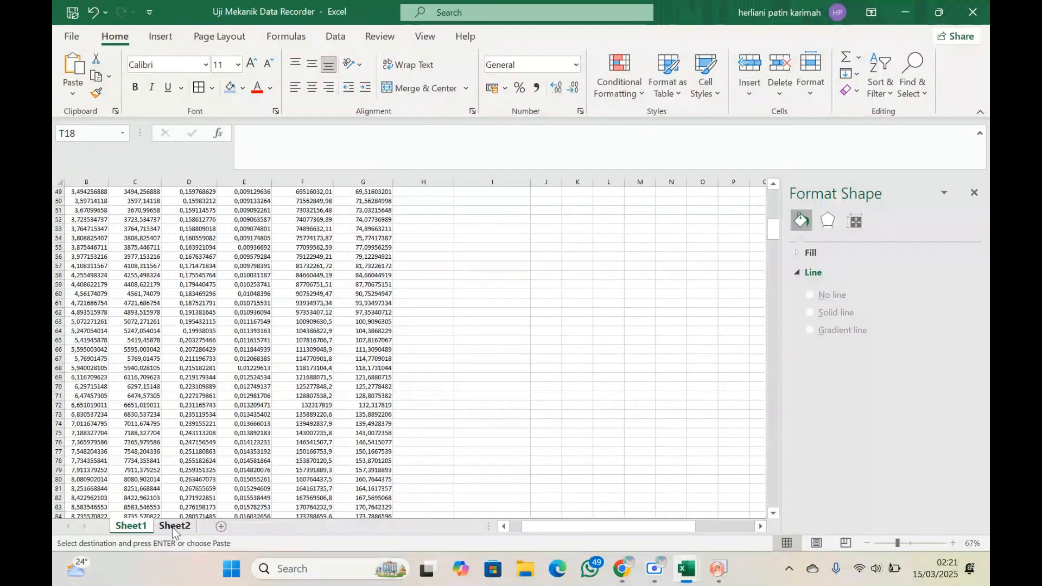
scroll(340, 389, "up", 8)
scroll(341, 389, "down", 2)
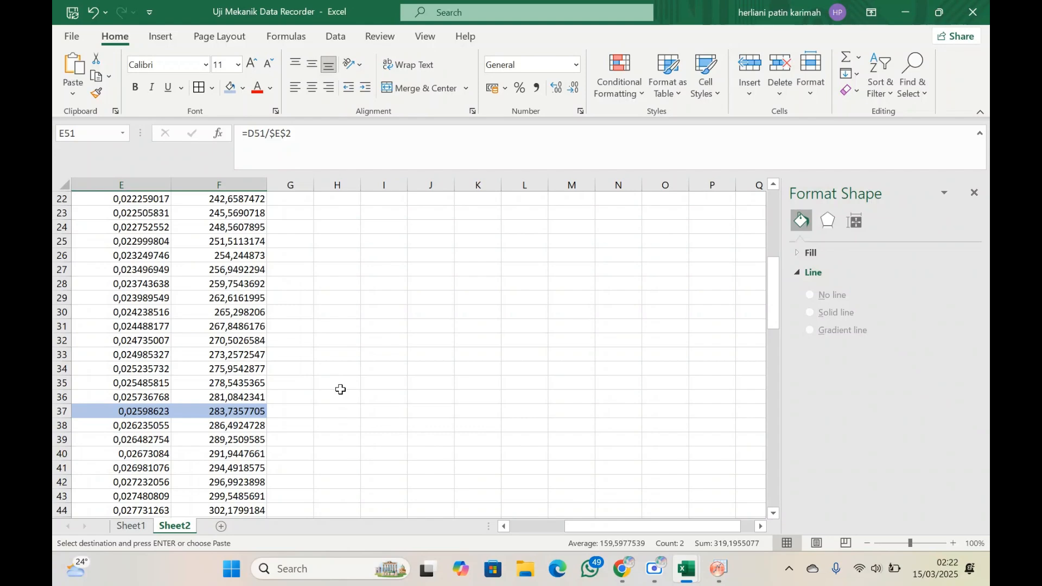
left_click(341, 387)
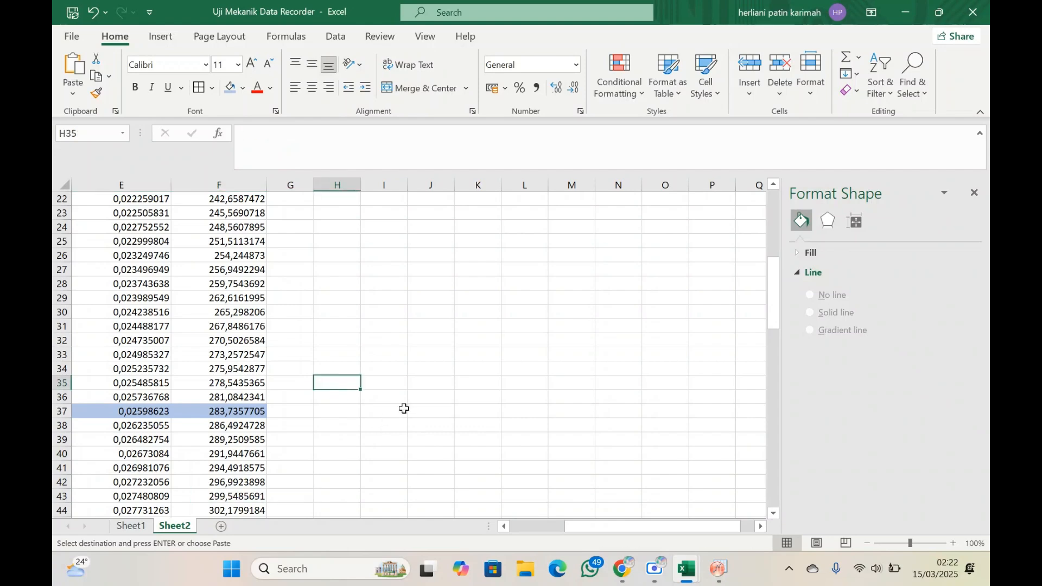
scroll(384, 421, "up", 7)
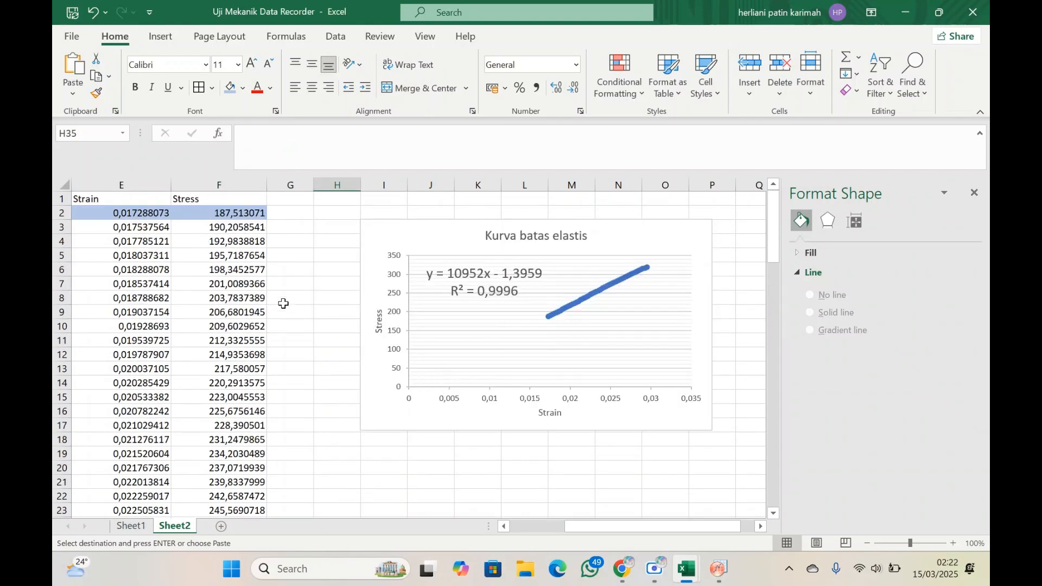
scroll(321, 401, "down", 9)
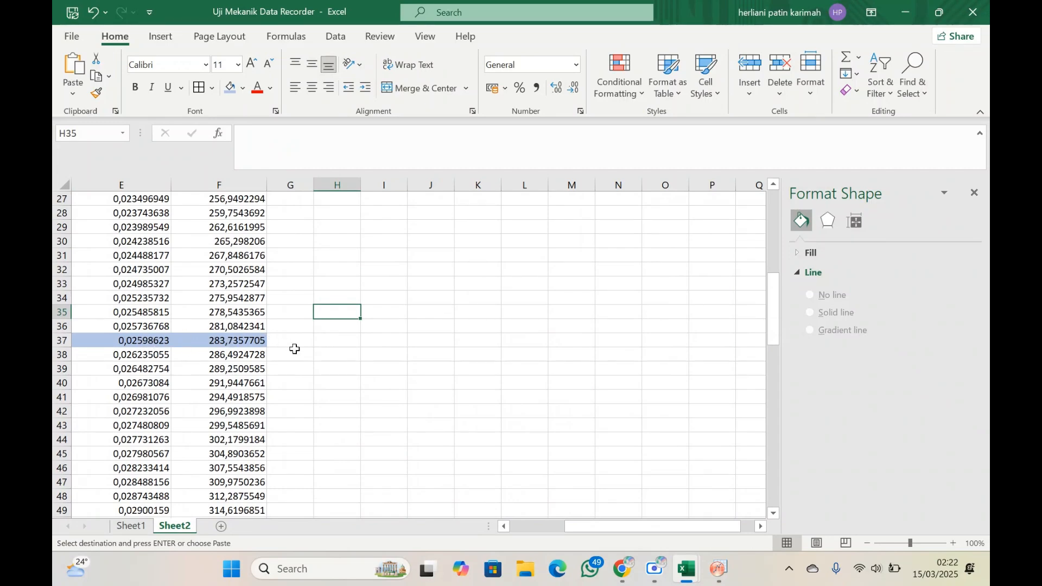
left_click(459, 351)
scroll(459, 350, "up", 2)
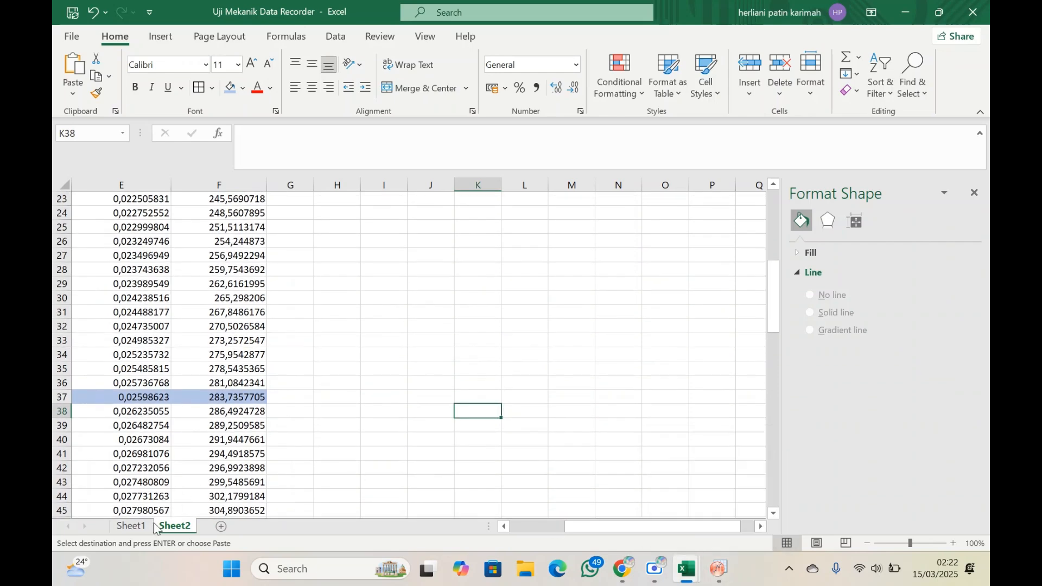
- Return to Sheet1, switch to OriginPro, and arrange its window in the left half of the screen beside Excel
left_click(132, 526)
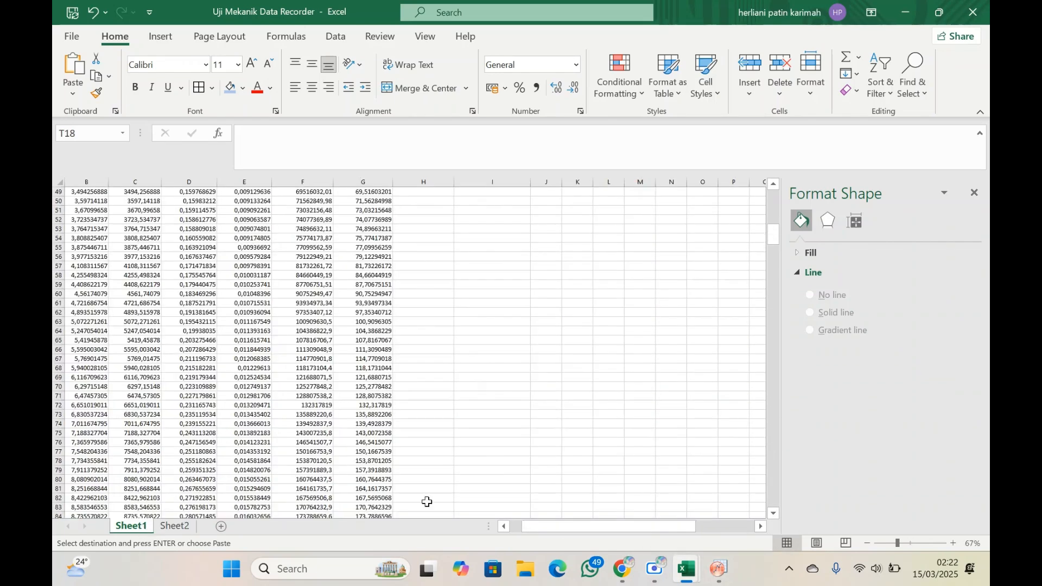
left_click(724, 578)
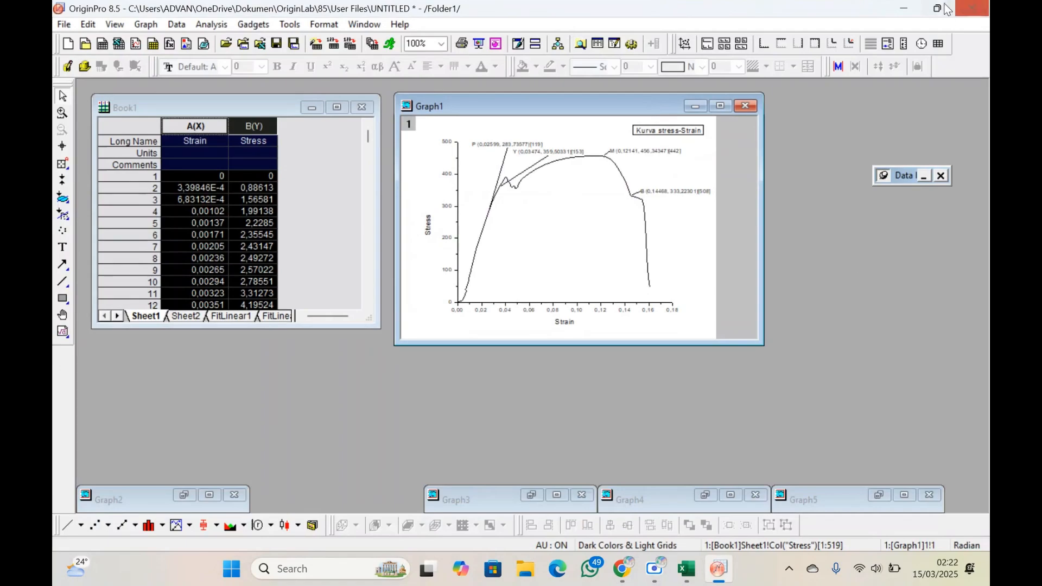
mouse_move(943, 8)
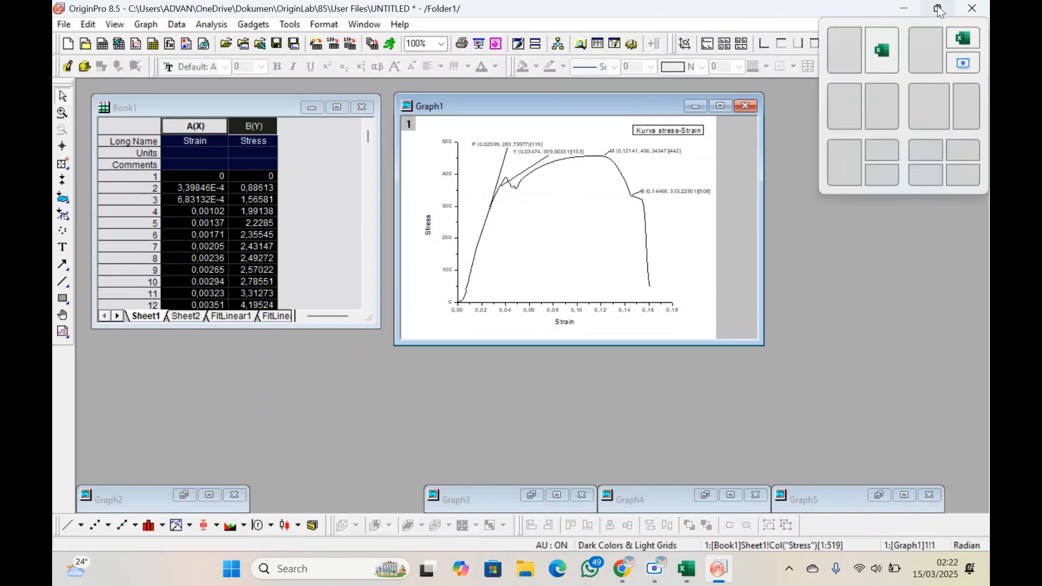
left_click(845, 47)
- Close the Format Shape options in Excel and bring the Titik table on Sheet1 into view
scroll(637, 300, "up", 12)
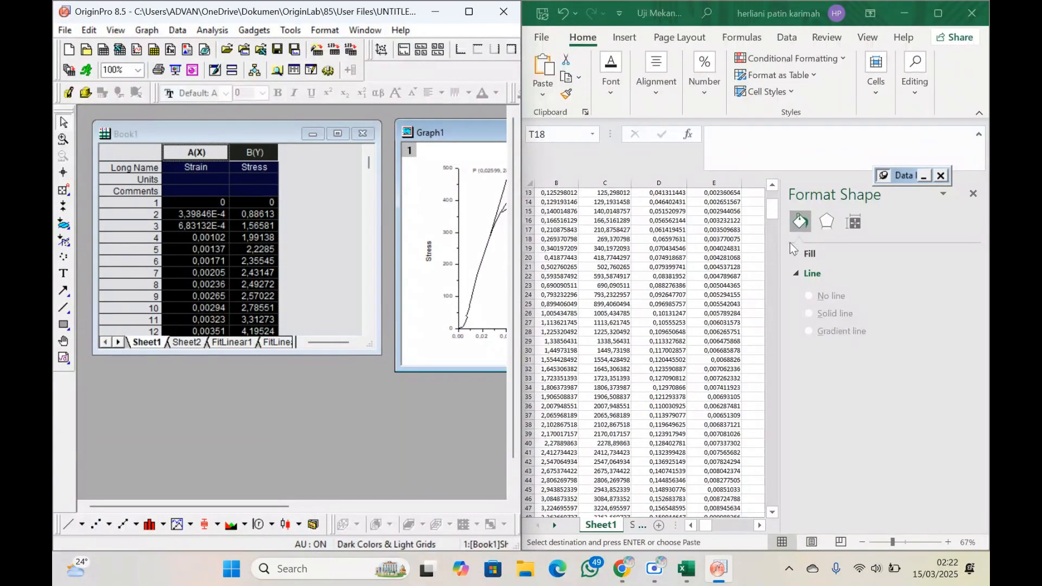
left_click(974, 198)
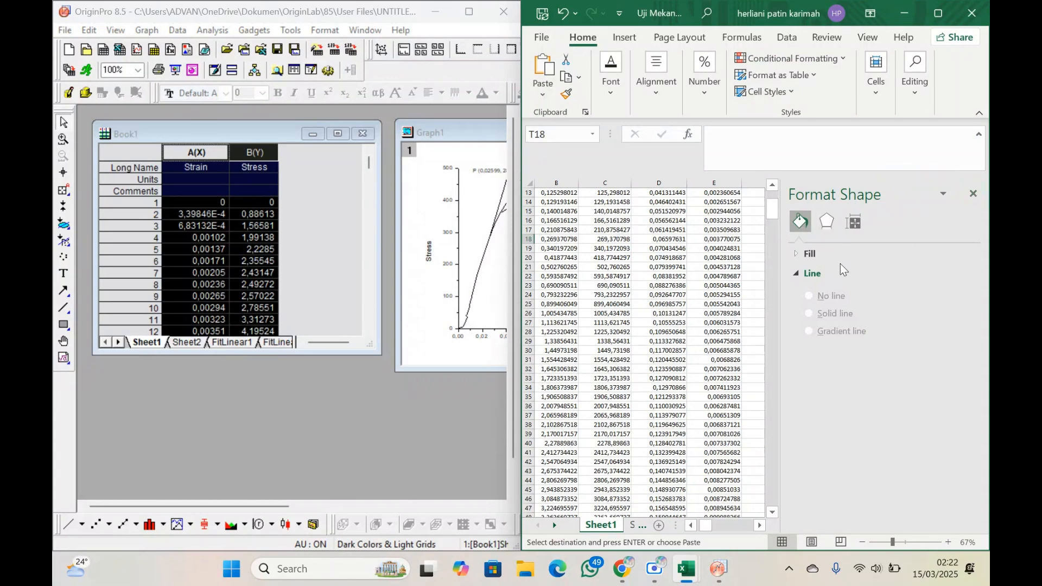
left_click(973, 194)
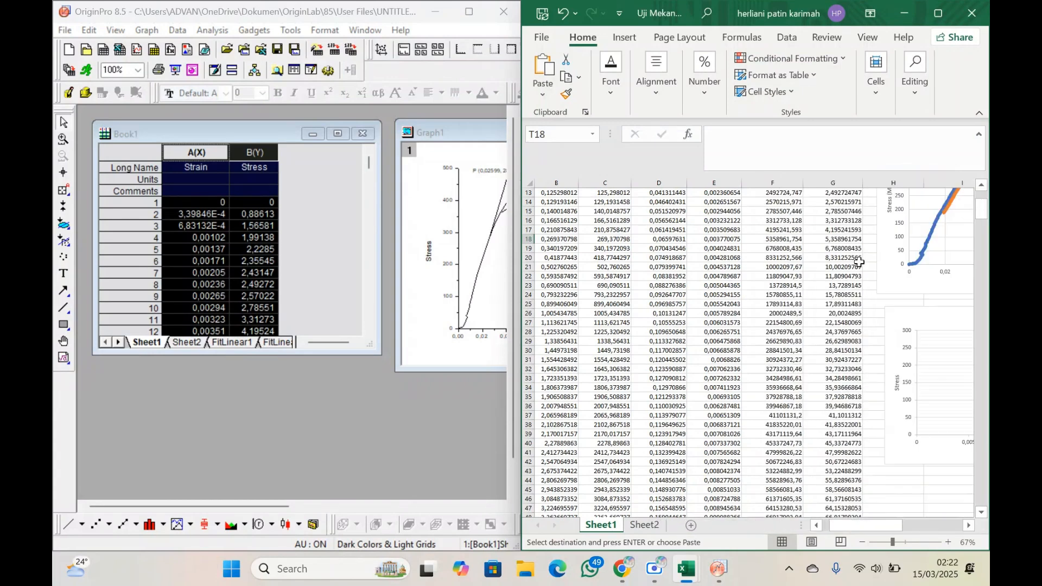
scroll(859, 262, "right", 5)
scroll(859, 262, "up", 4)
scroll(859, 262, "right", 4)
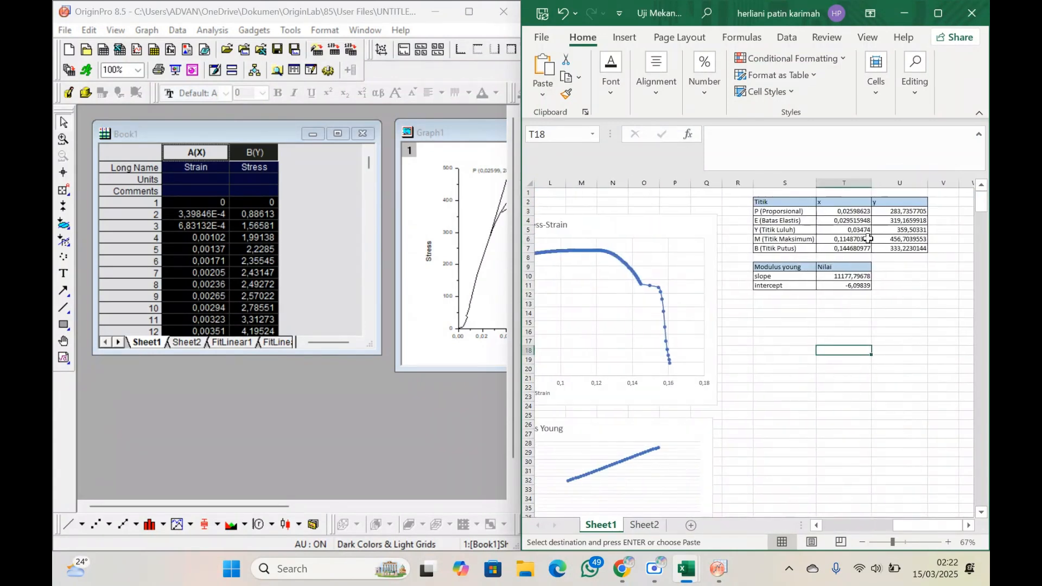
- Select the E (Batas Elastis) stress value in Excel, switch to OriginPro, and maximize Graph1 within its workspace
left_click(905, 222)
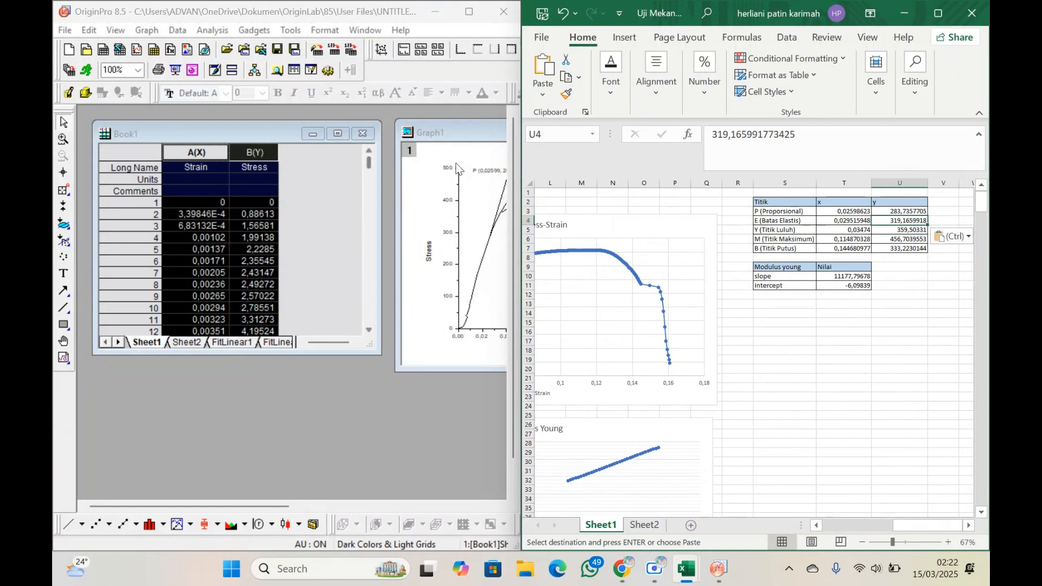
left_click(480, 141)
left_click_drag(486, 132, 286, 196)
left_click_drag(398, 193, 269, 192)
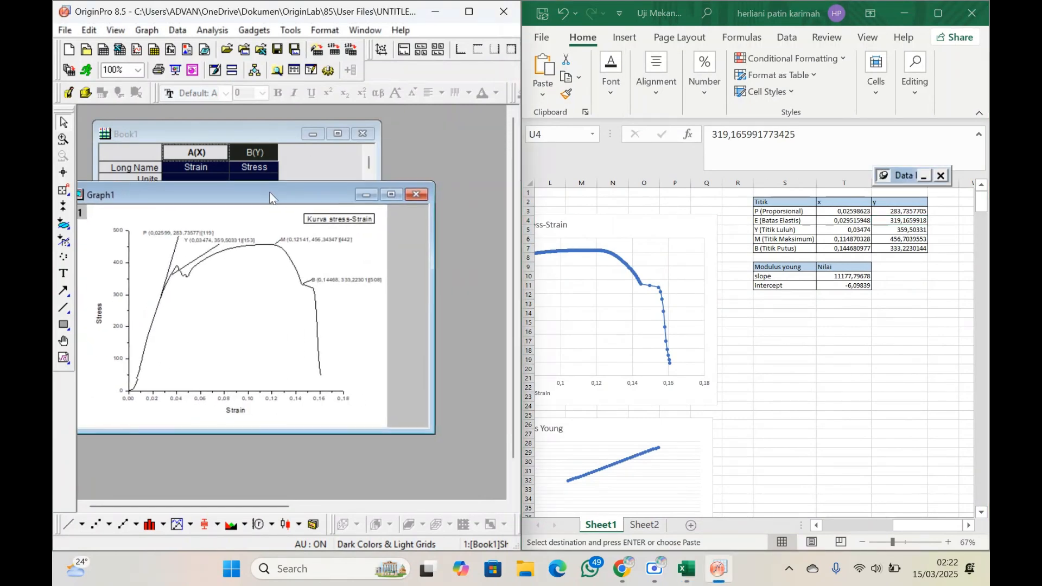
left_click(391, 195)
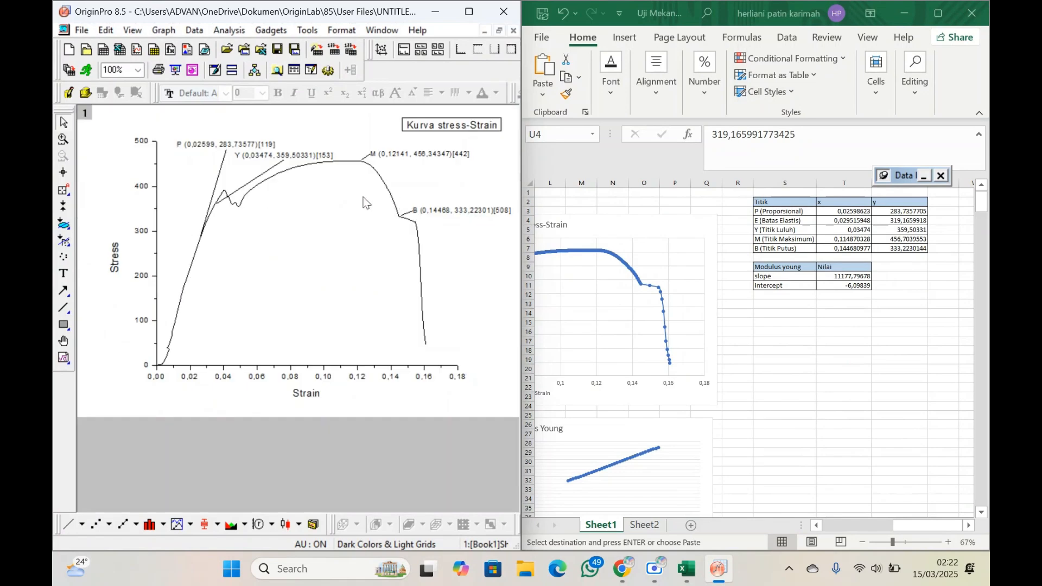
- Annotate data point 133 on the stress-strain curve, at strain 0,02952 and stress 319,16599, as the elastic limit
left_click(63, 191)
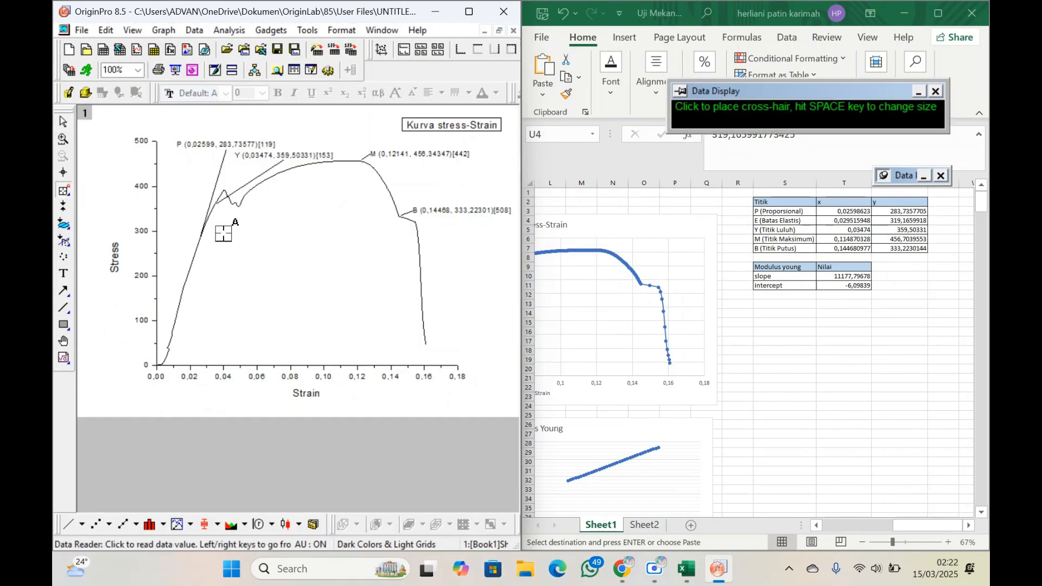
left_click(211, 210)
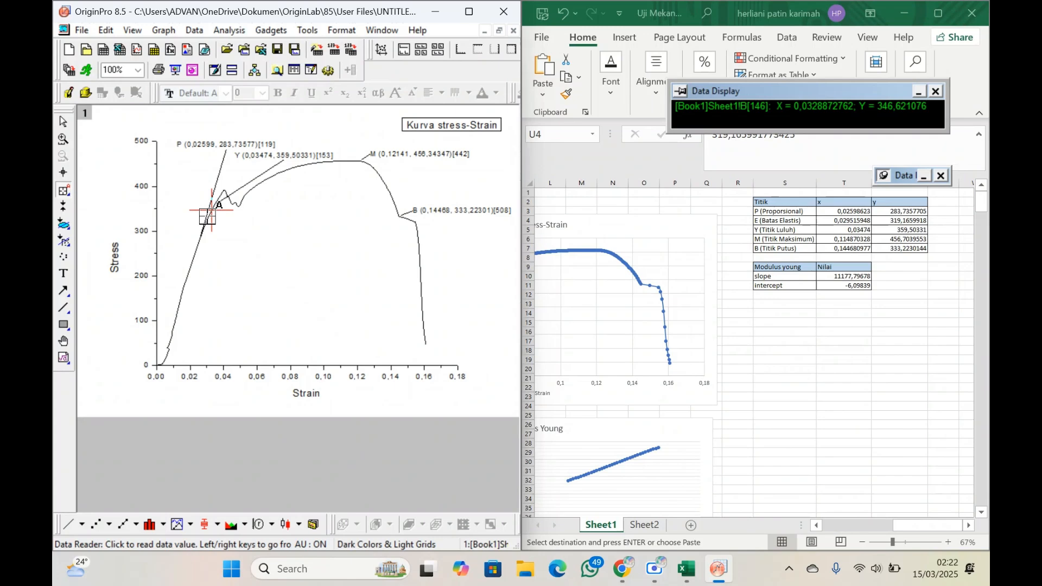
left_click(208, 217)
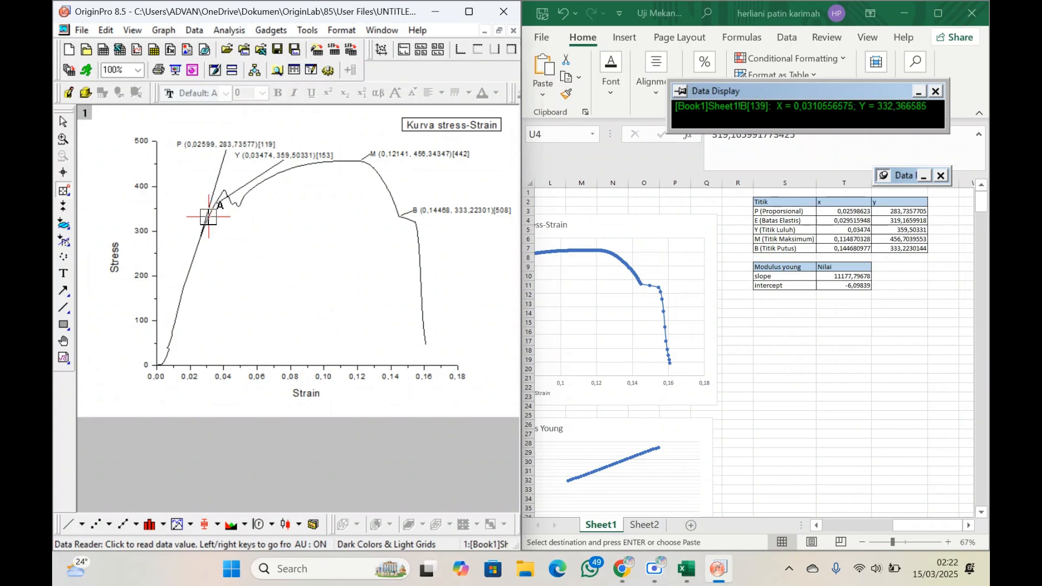
left_click(206, 221)
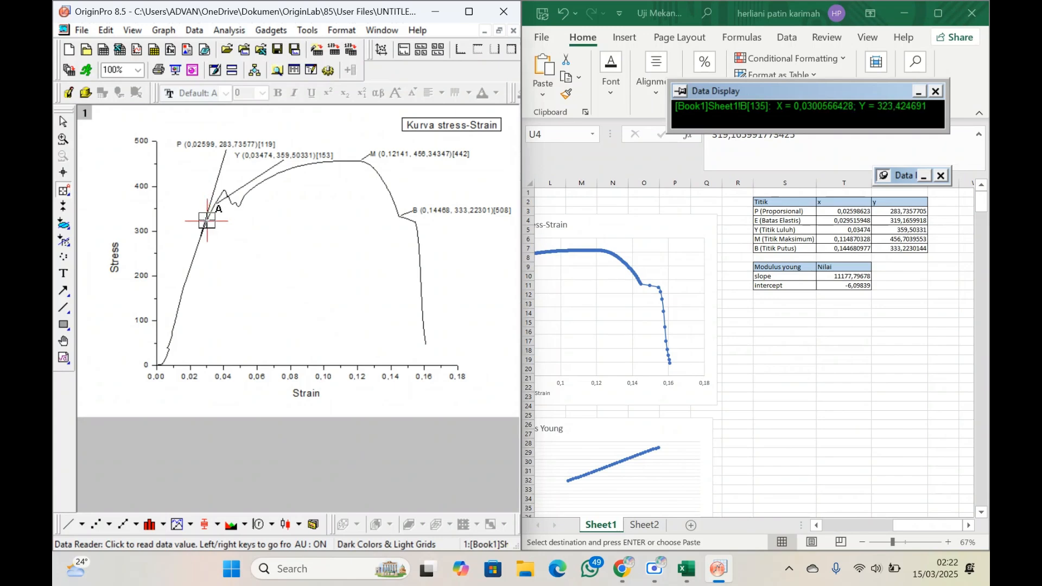
left_click(206, 222)
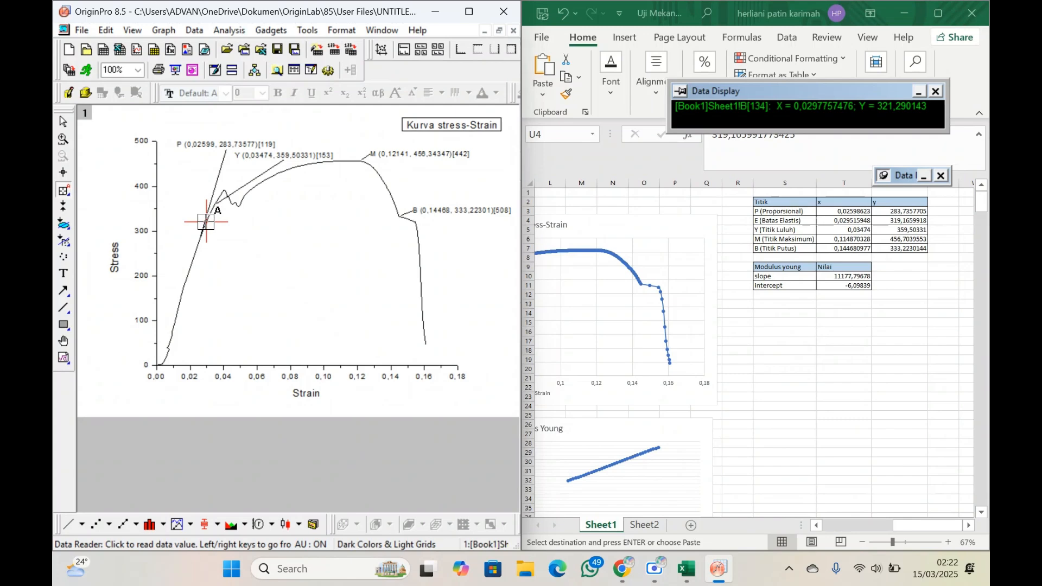
left_click(205, 223)
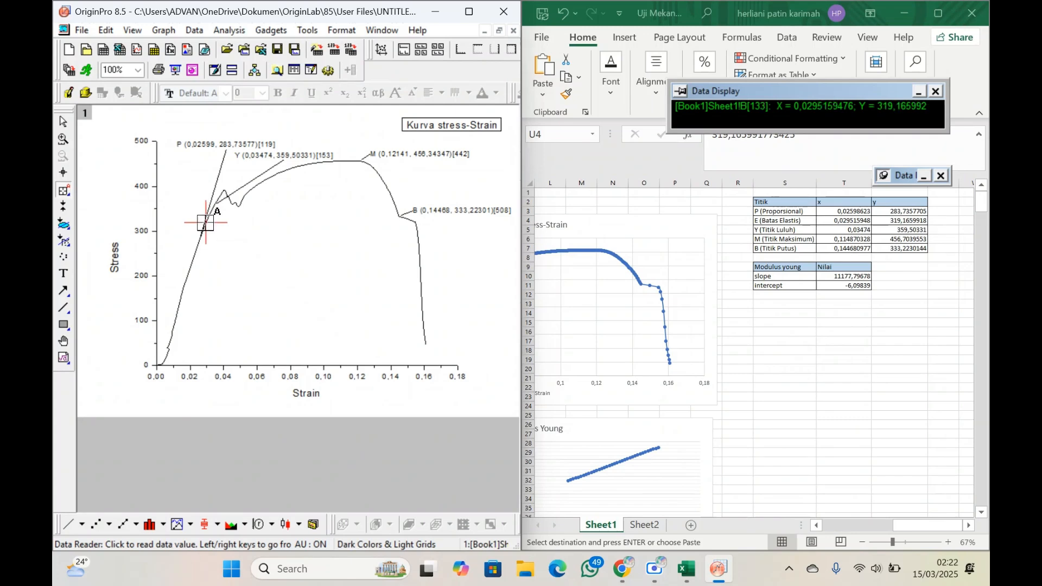
double_click(205, 222)
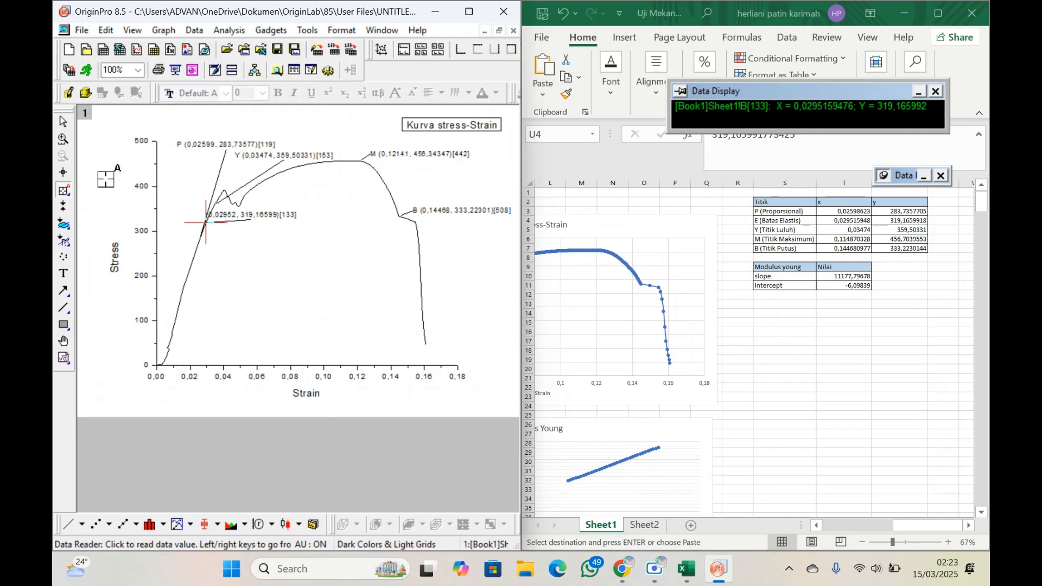
left_click(63, 121)
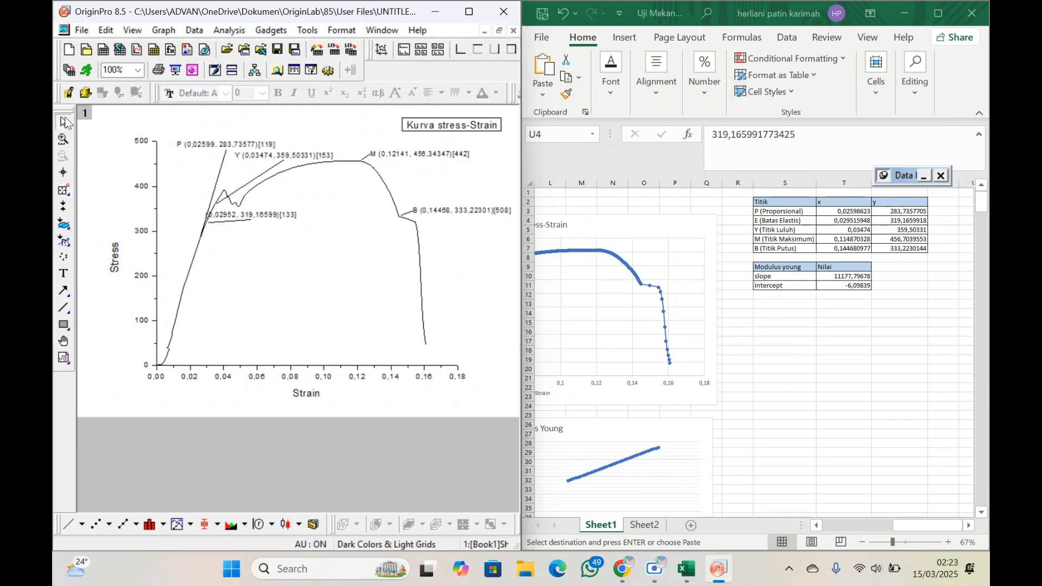
- Move the new point label clear of the curve and prefix it with E, and maximize the OriginPro window
left_click(266, 217)
left_click_drag(266, 217, 311, 235)
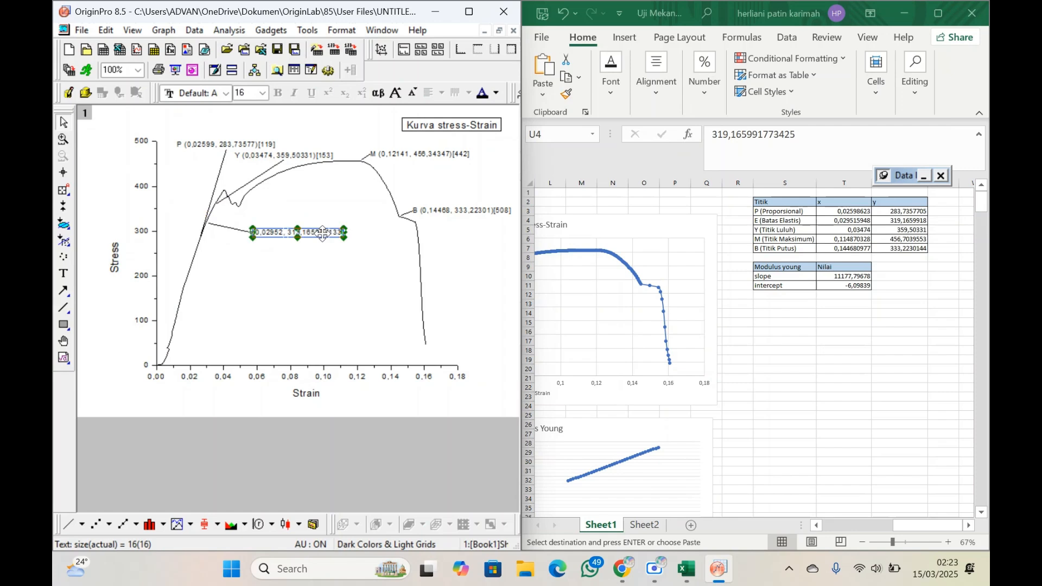
double_click(262, 234)
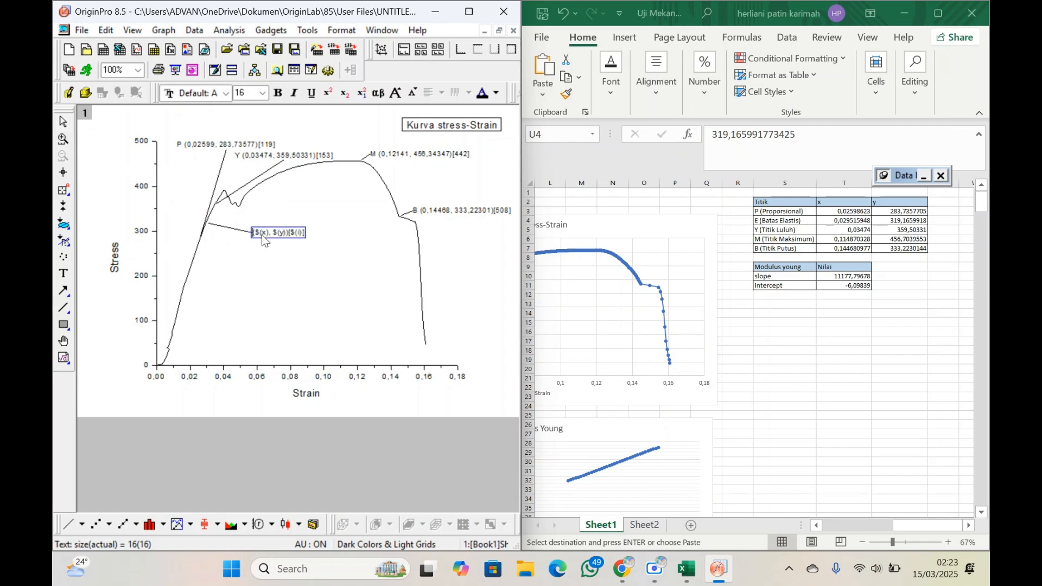
type("E")
left_click(259, 274)
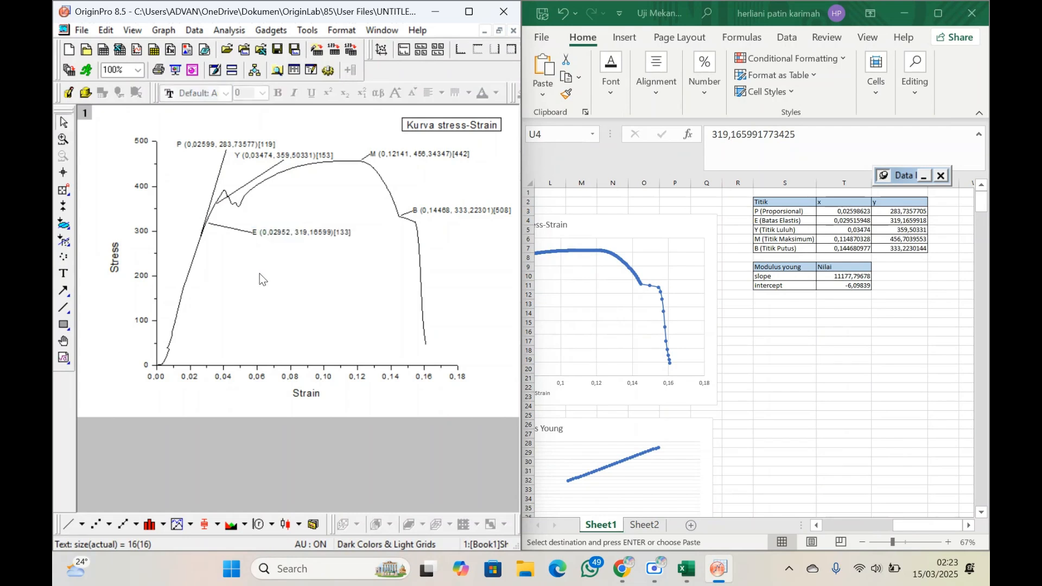
mouse_move(477, 18)
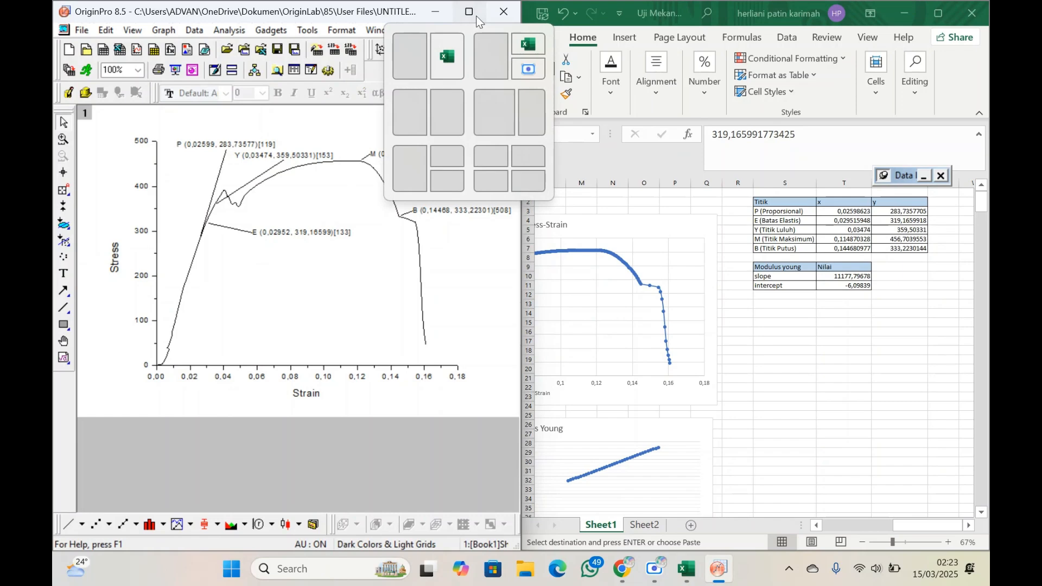
left_click(476, 16)
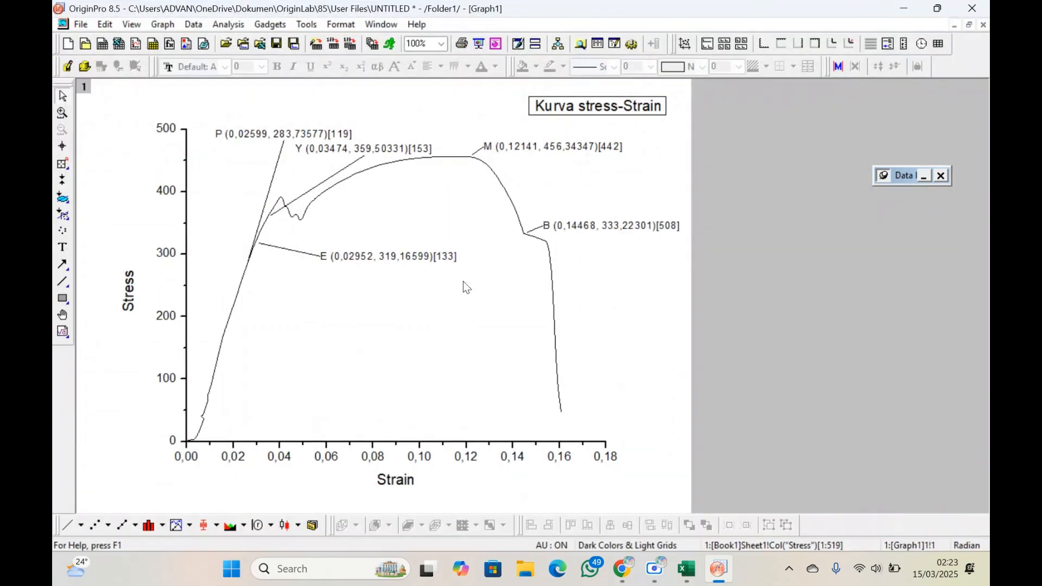